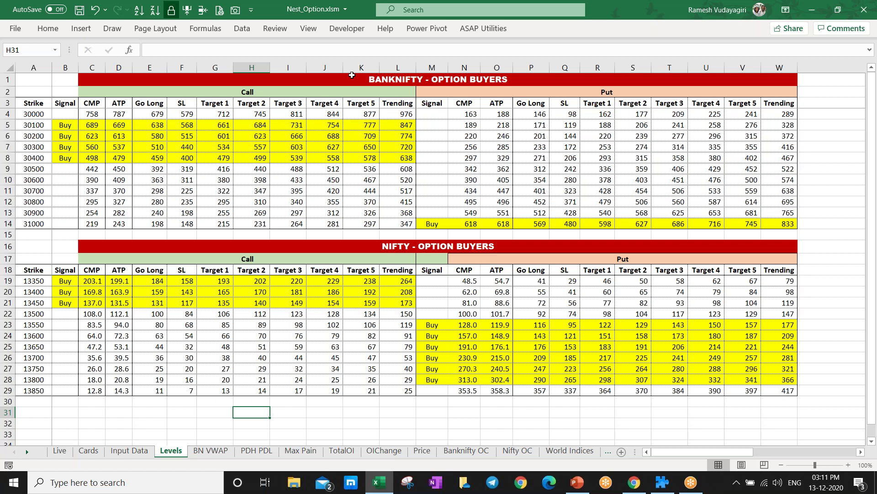
- Inspect the Strike cell and the call CMP, ATP and Go Long cells for Bank Nifty strike 30000
left_click(28, 113)
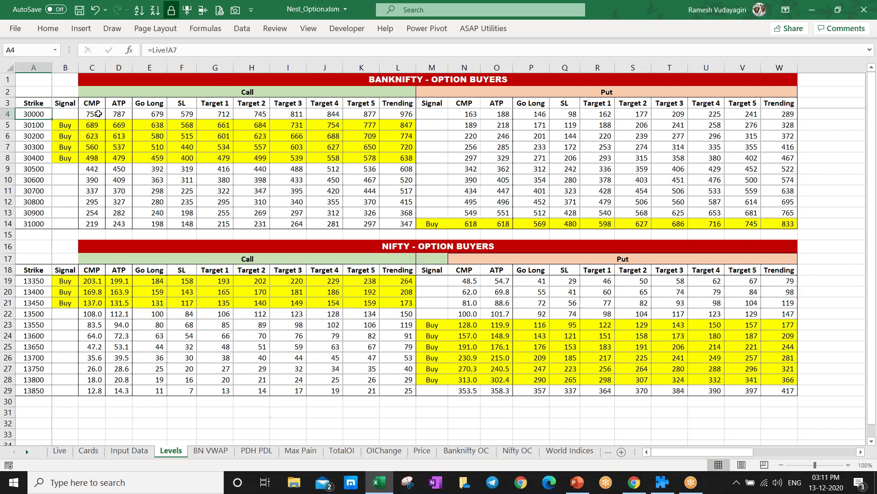
left_click(95, 112)
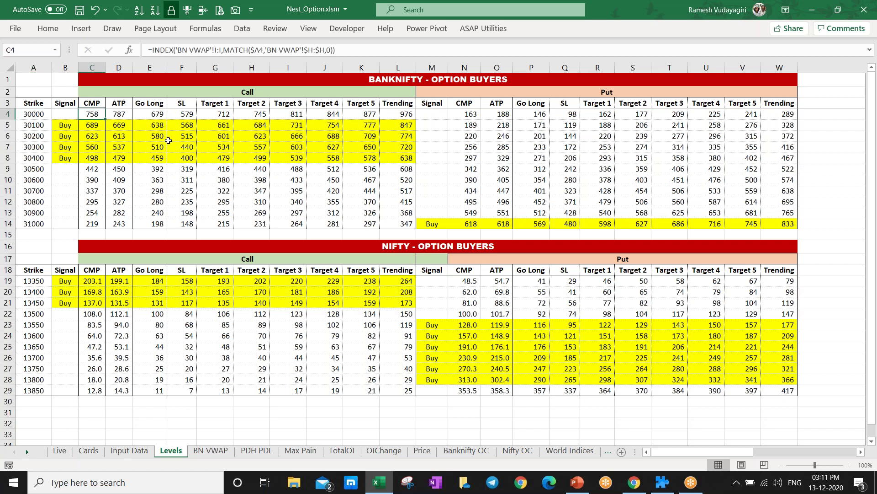
left_click(116, 117)
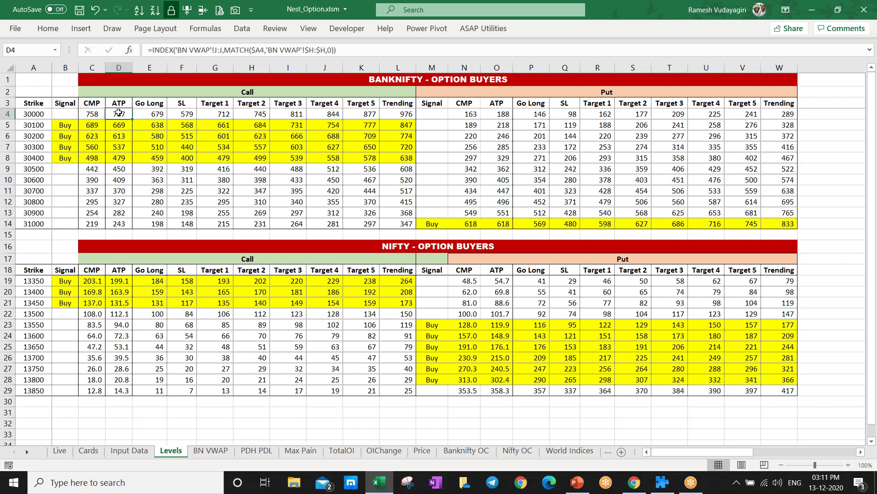
left_click(145, 115)
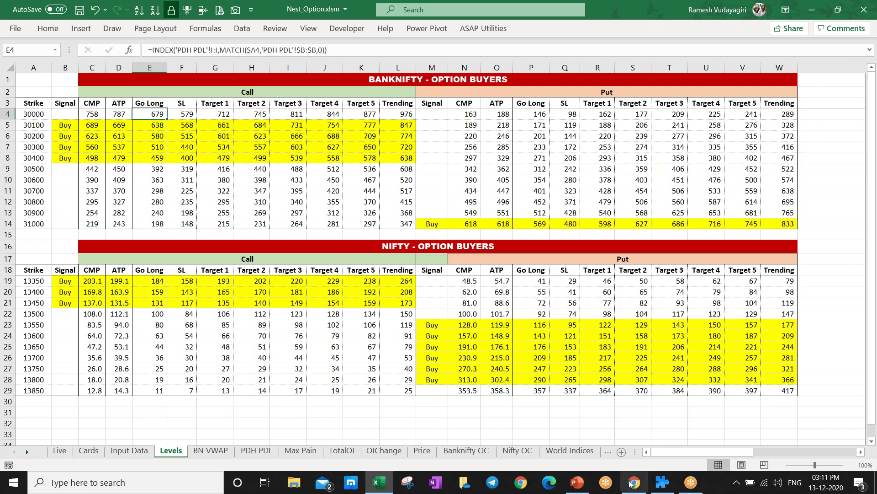
- Compare the 30000 call's Go Long and SL cells in Excel with the L3 and L4 formulas on the PowerPoint slide
left_click(577, 482)
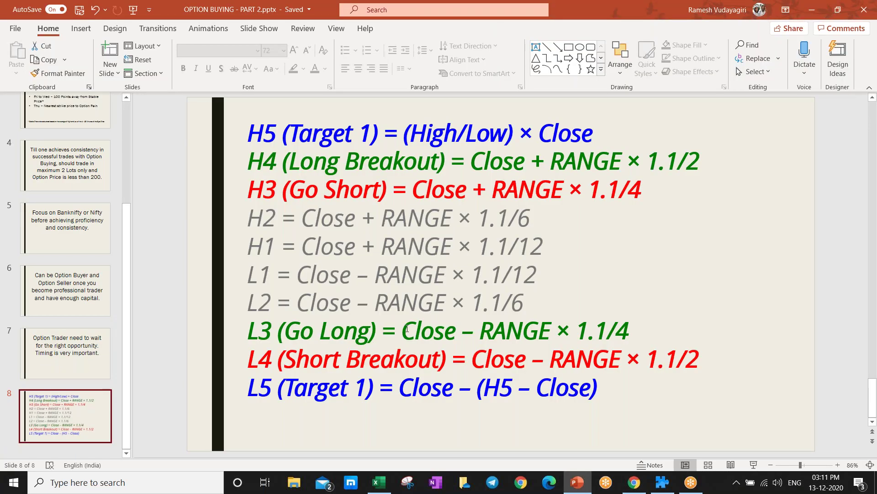
key("alt+Tab")
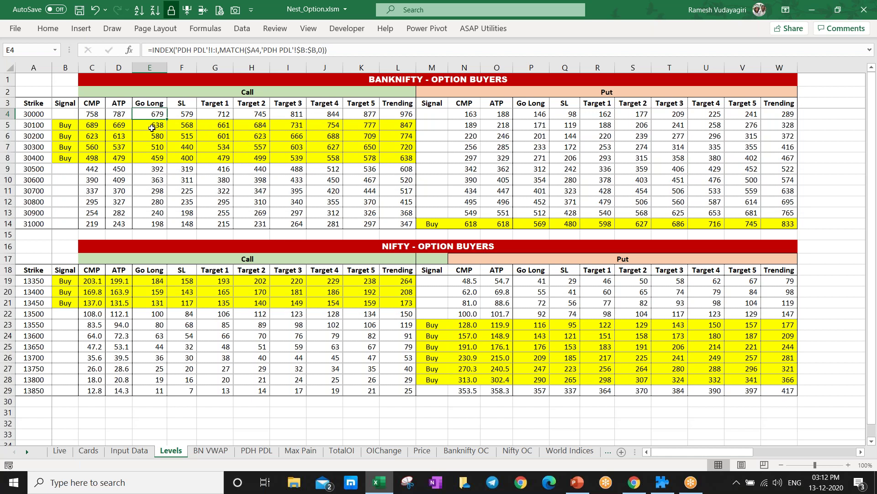
left_click(185, 114)
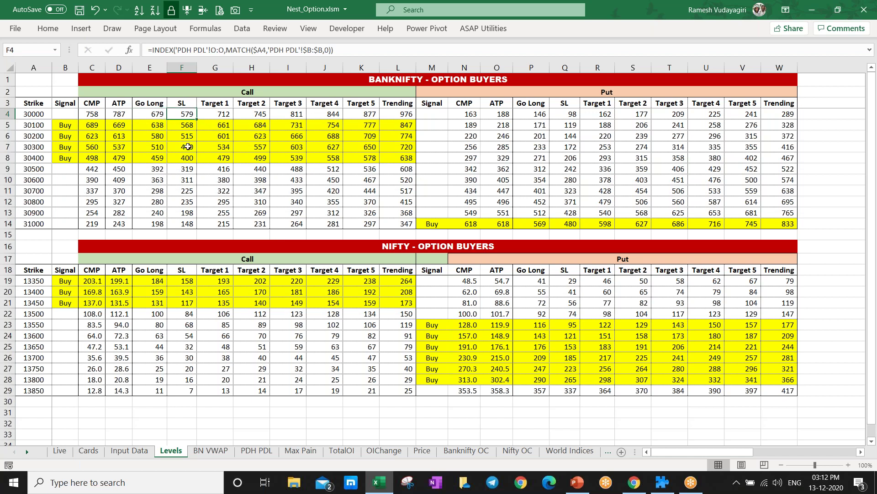
key("alt+Tab")
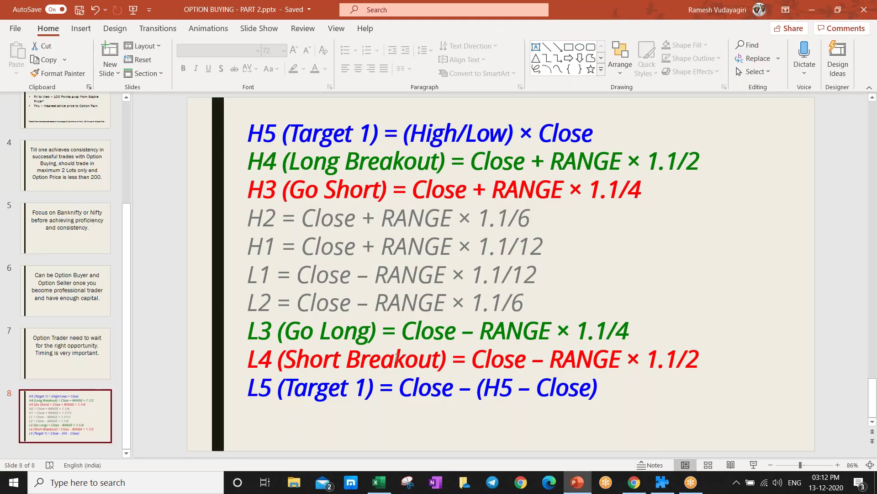
key("alt+Tab")
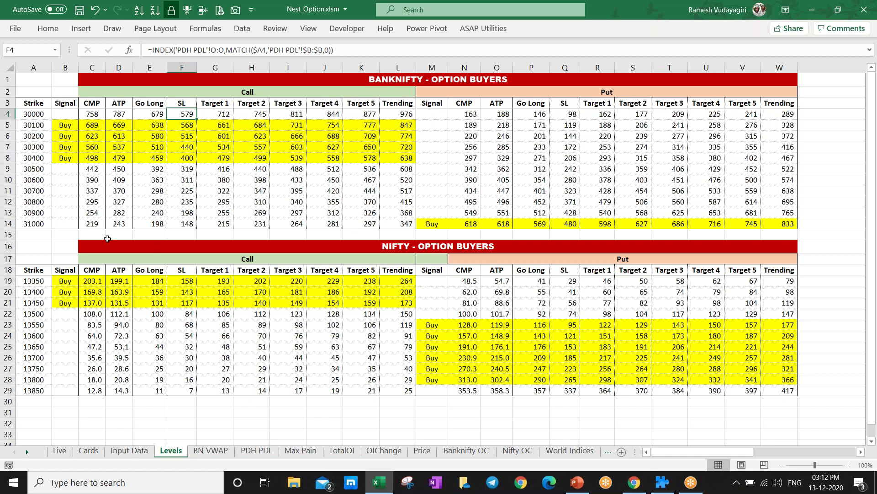
- Inspect the call CMP, ATP and Go Long cells for Bank Nifty strike 31000
left_click(93, 226)
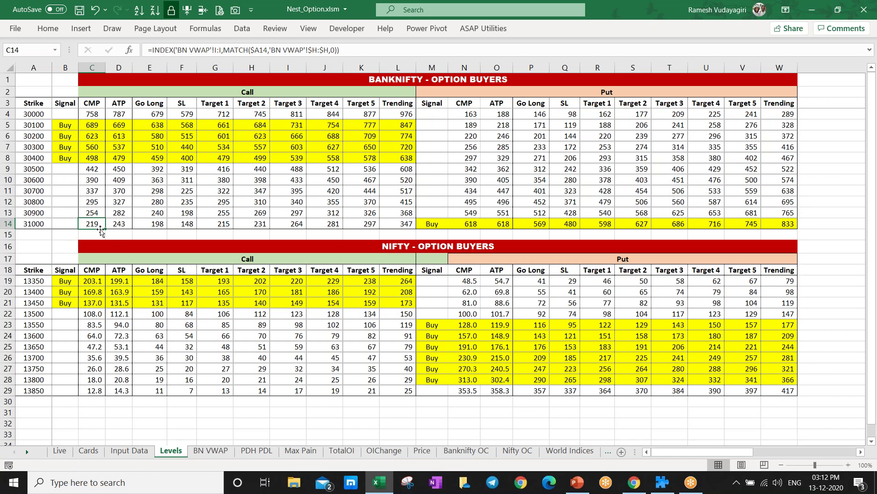
left_click(121, 224)
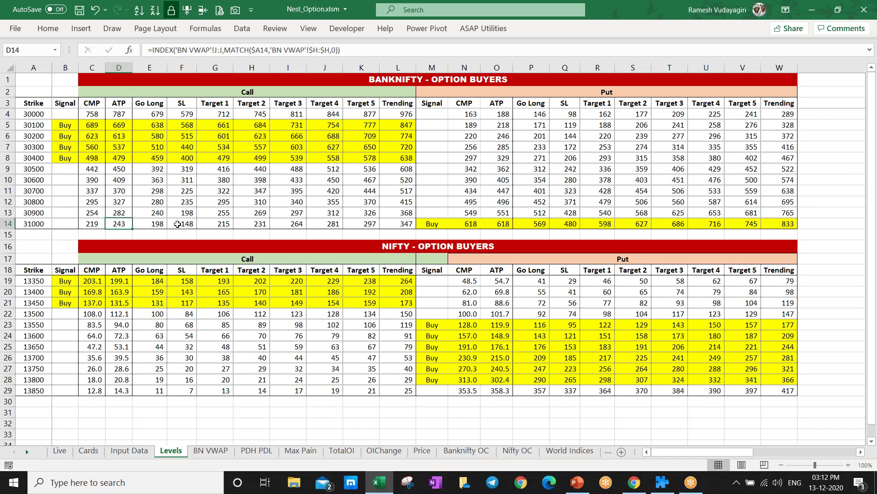
left_click(145, 224)
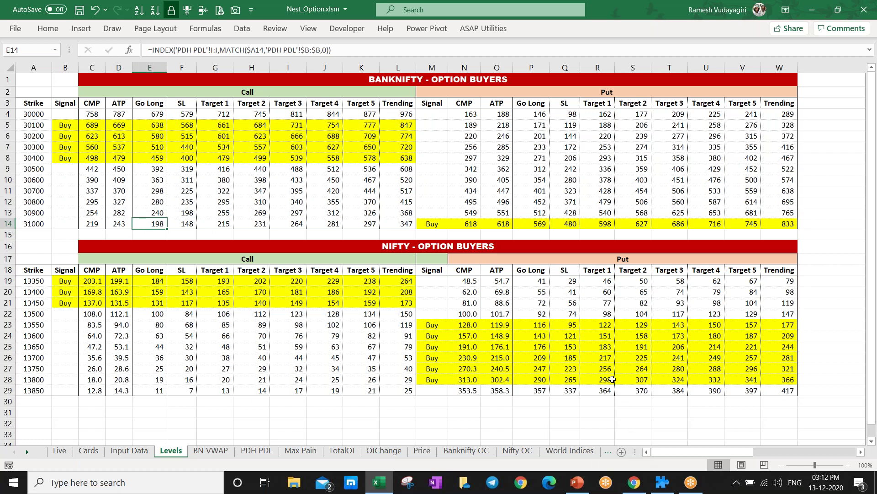
- Switch to Zerodha Kite in Chrome and open the chart of BANKNIFTY 17th DEC 31000 CE
left_click(631, 487)
left_click(75, 10)
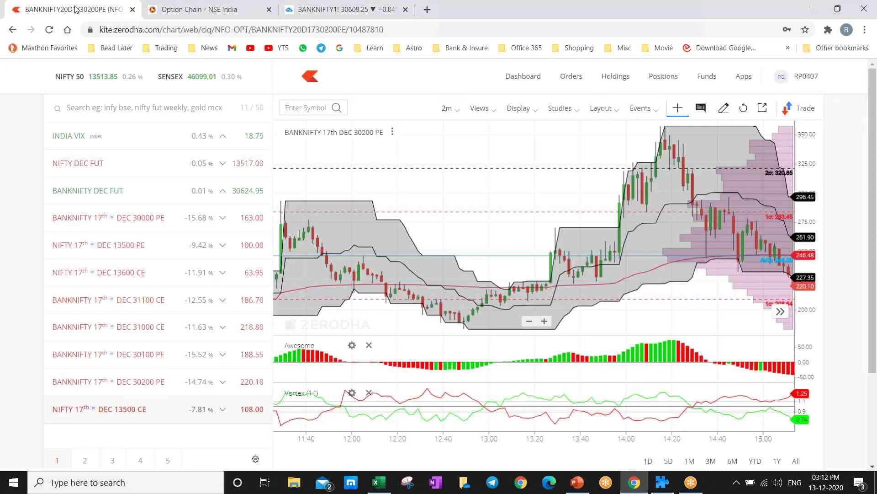
left_click(198, 327)
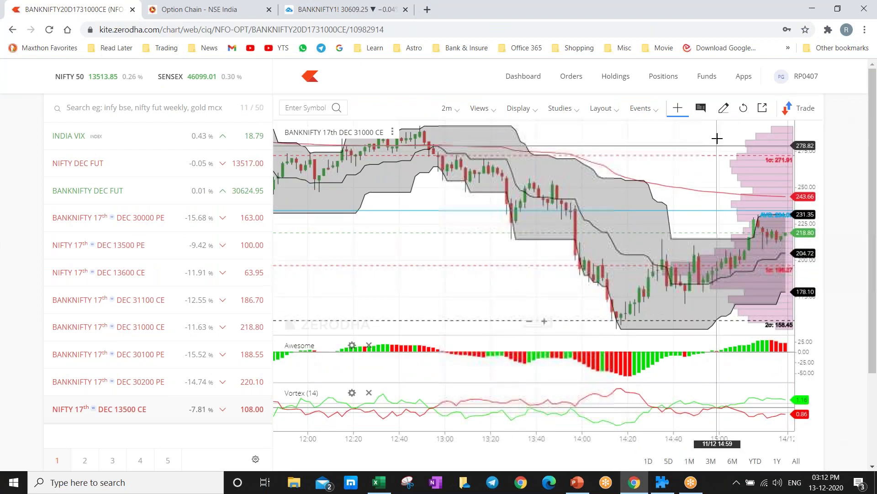
- Examine the 31000 CE chart's earlier price action, going back to the 9 December session
left_click_drag(534, 292, 721, 297)
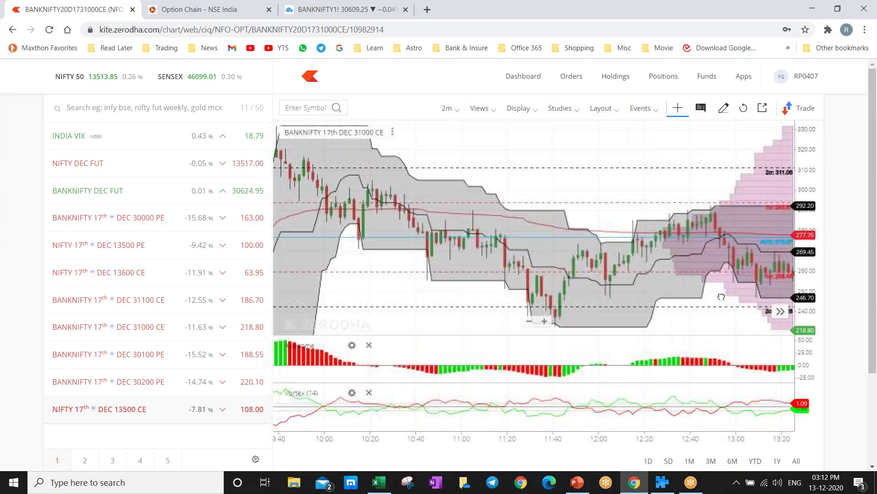
left_click_drag(407, 297, 676, 301)
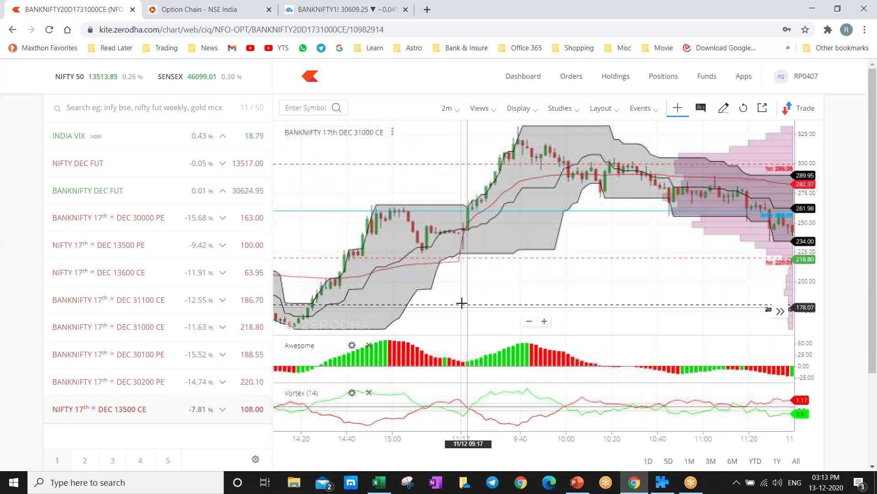
scroll(460, 293, "left", 5)
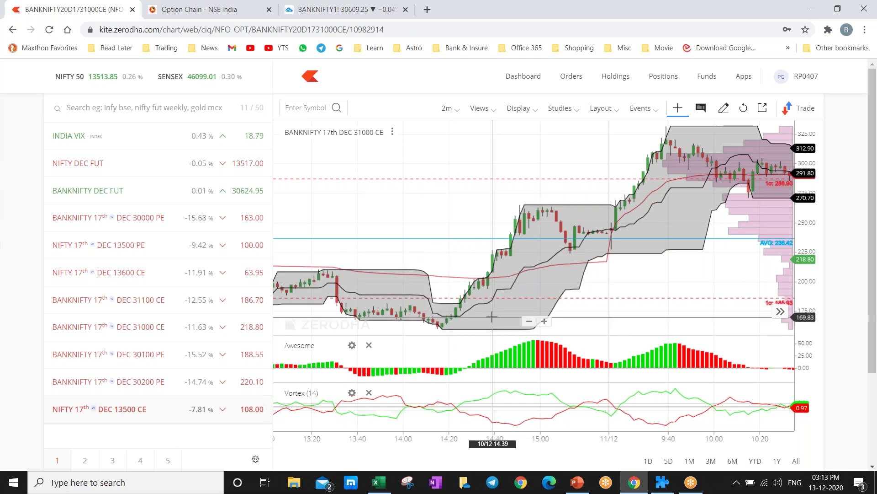
scroll(609, 313, "left", 5)
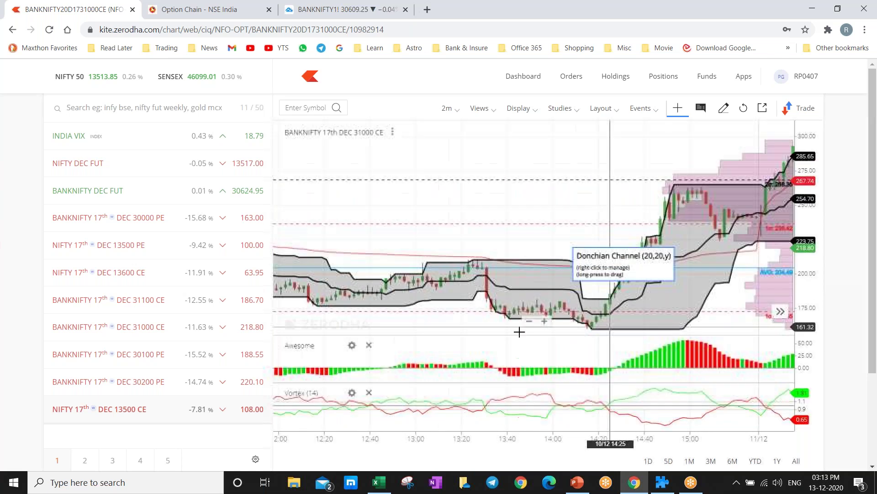
left_click_drag(524, 333, 618, 330)
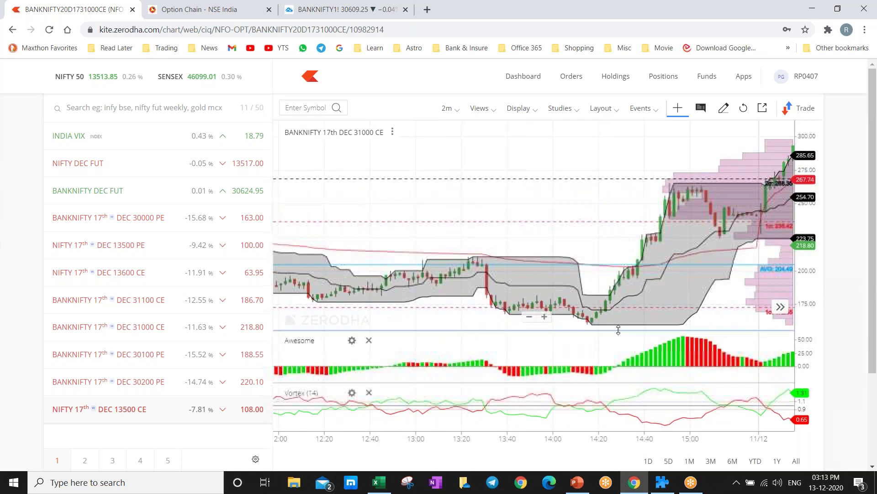
scroll(595, 323, "left", 5)
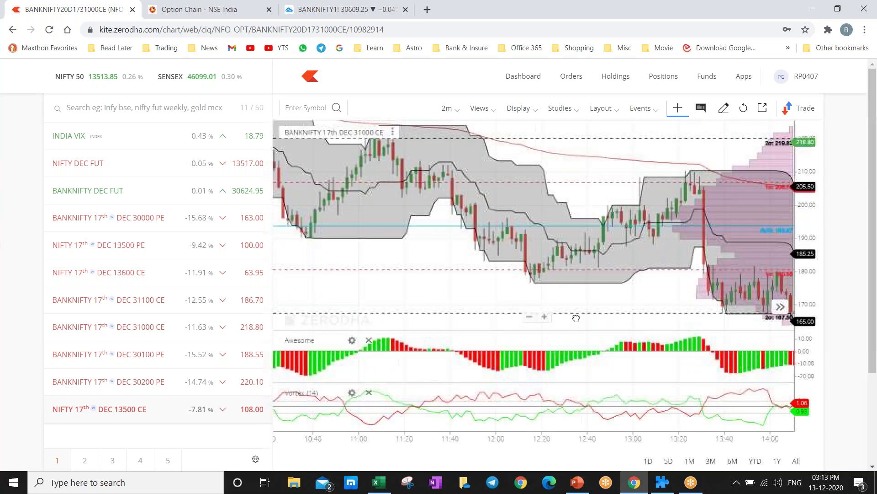
scroll(576, 317, "left", 1)
scroll(512, 305, "left", 4)
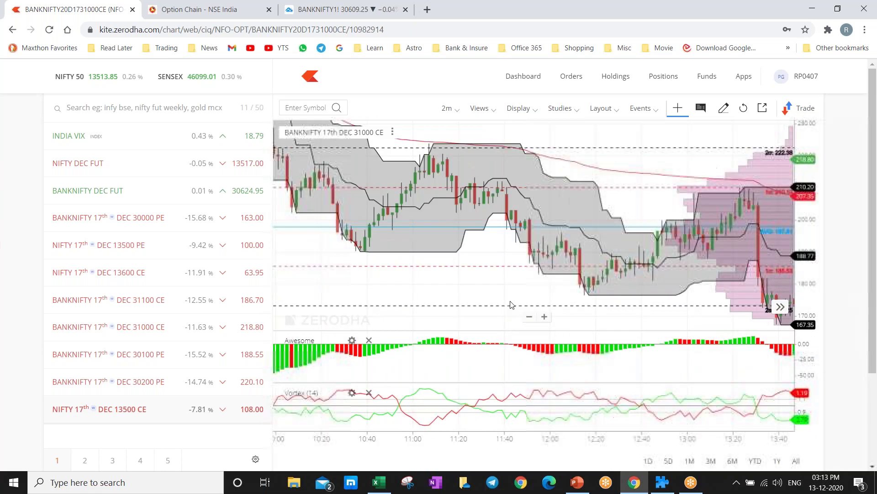
scroll(511, 305, "left", 5)
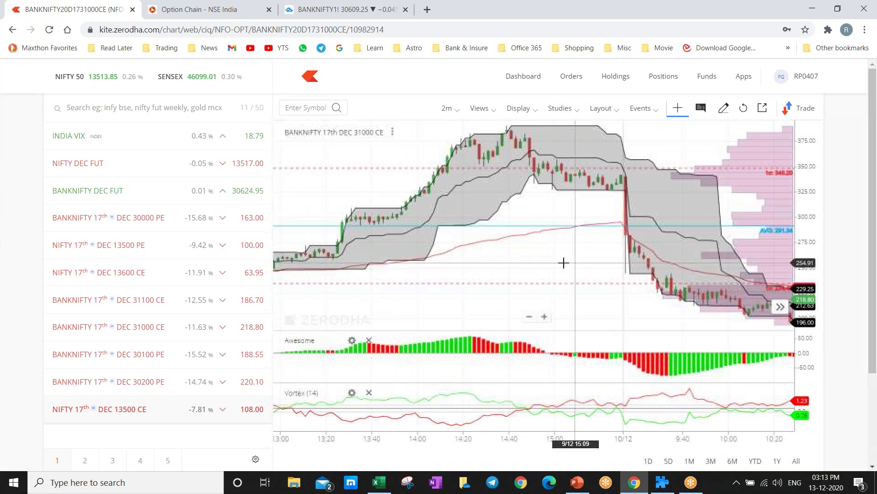
scroll(438, 276, "left", 5)
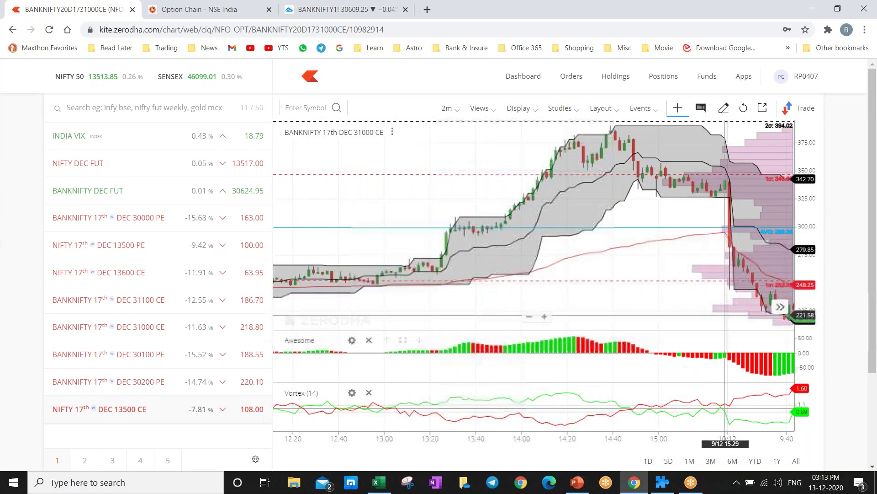
- Return the 31000 CE chart to the latest candles and go back to examine the opening of the 11 December session
left_click(781, 307)
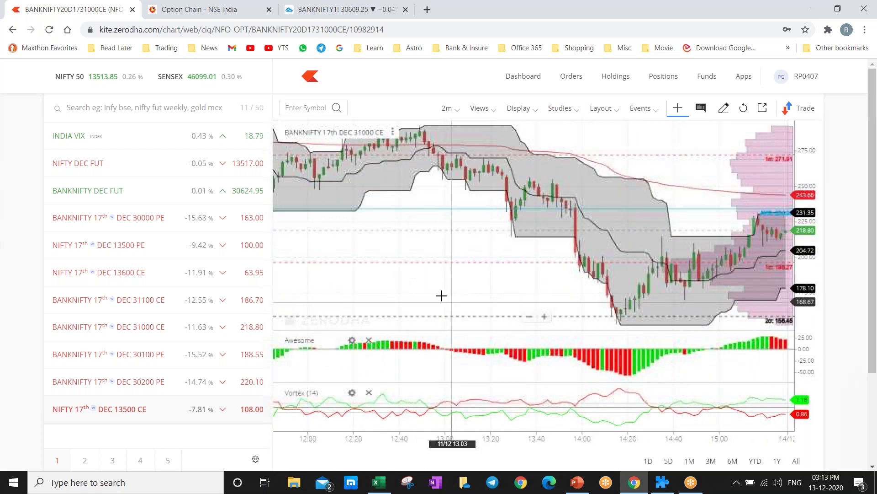
scroll(441, 295, "left", 1)
scroll(416, 302, "left", 5)
scroll(460, 297, "left", 5)
scroll(565, 316, "left", 1)
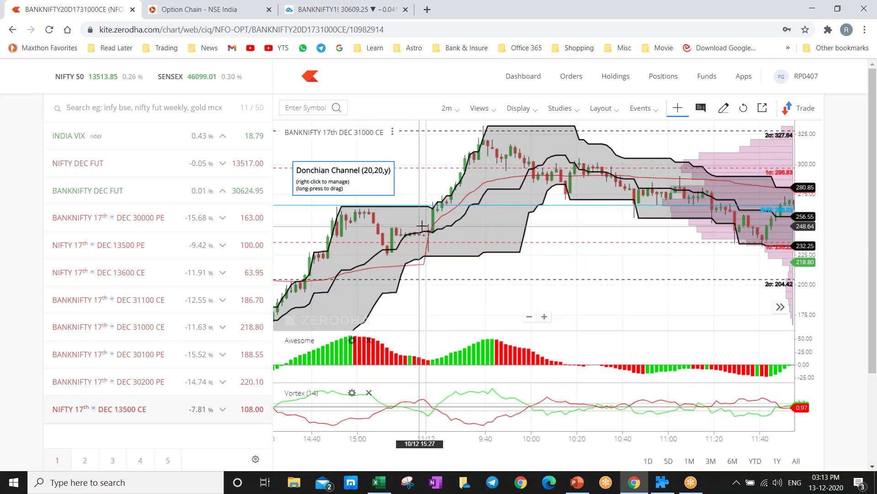
- Check the 31000 call levels in the Excel Levels sheet against the 31000 CE chart's 11 December price action
key("alt+Tab")
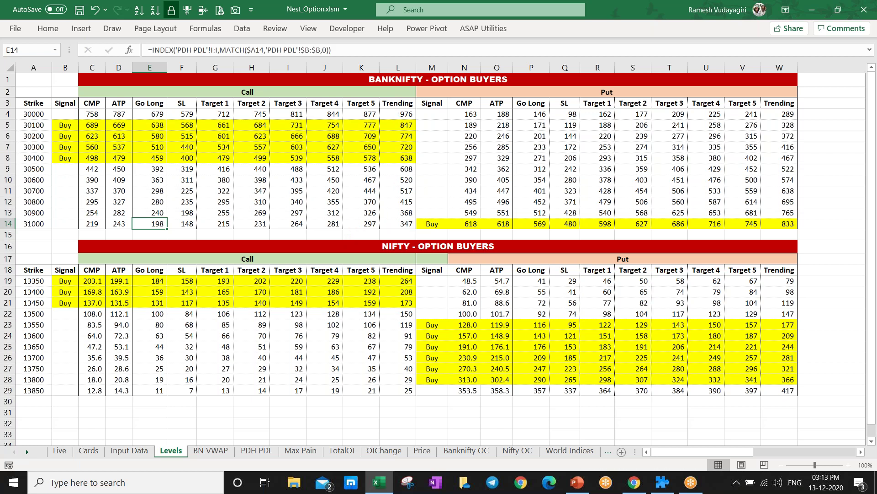
key("alt+Tab")
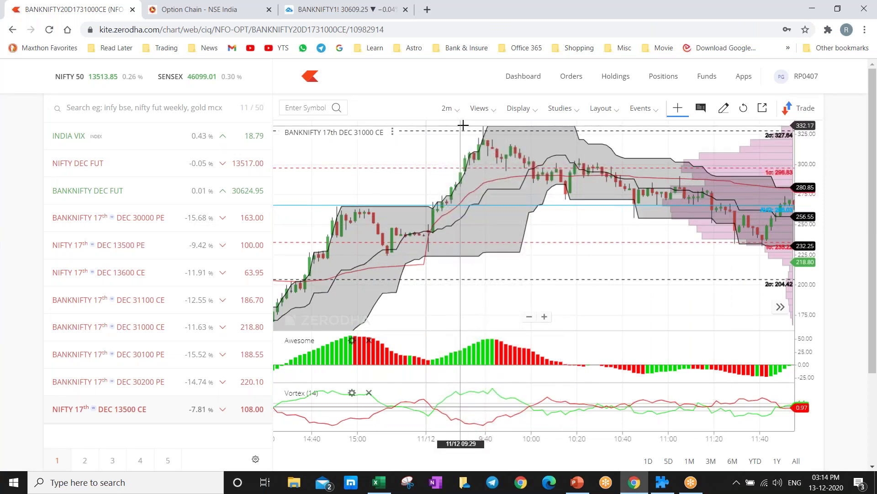
left_click_drag(584, 211, 508, 217)
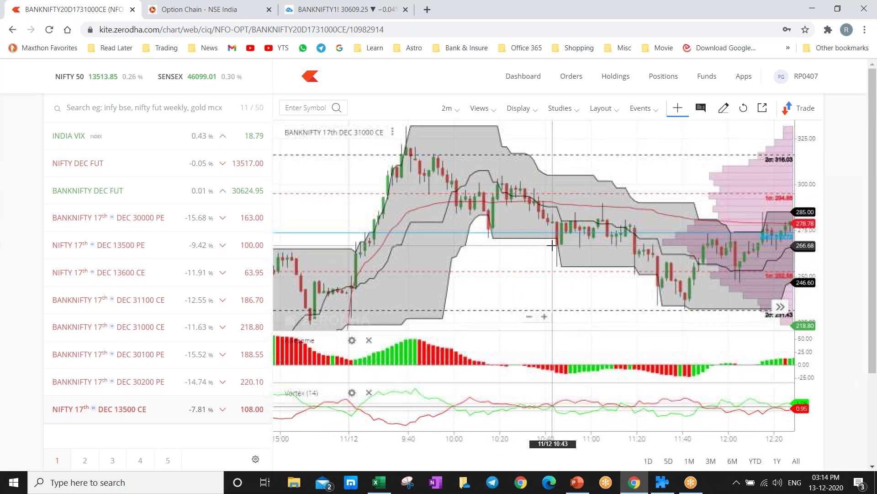
left_click_drag(547, 302, 529, 302)
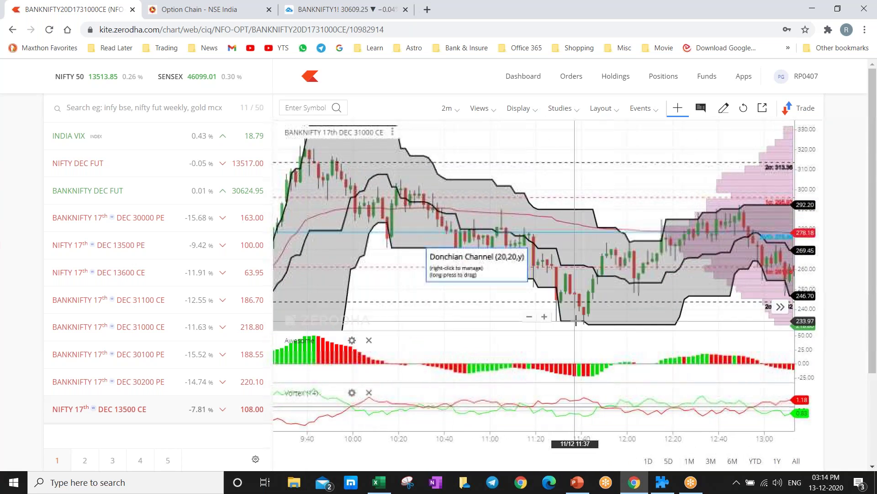
- Switch to the Excel Levels sheet and inspect the Bank Nifty strike 30200 cell and its put Go Long cell
key("alt+Tab")
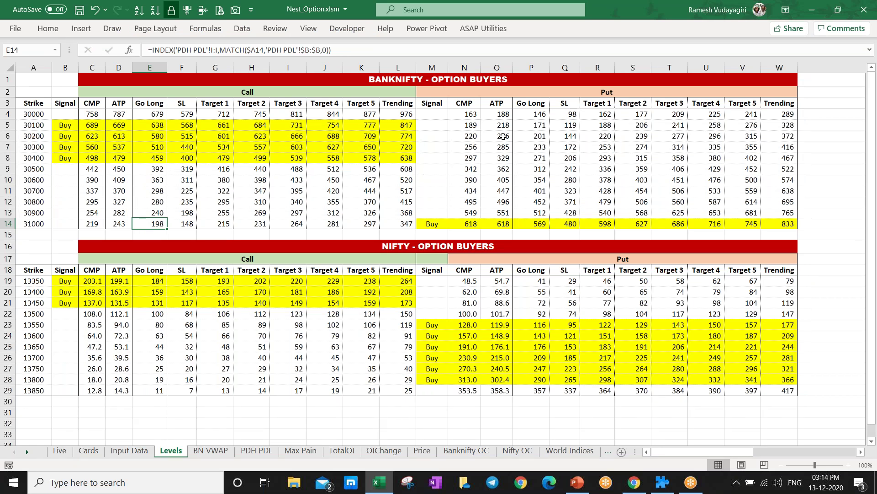
left_click(38, 133)
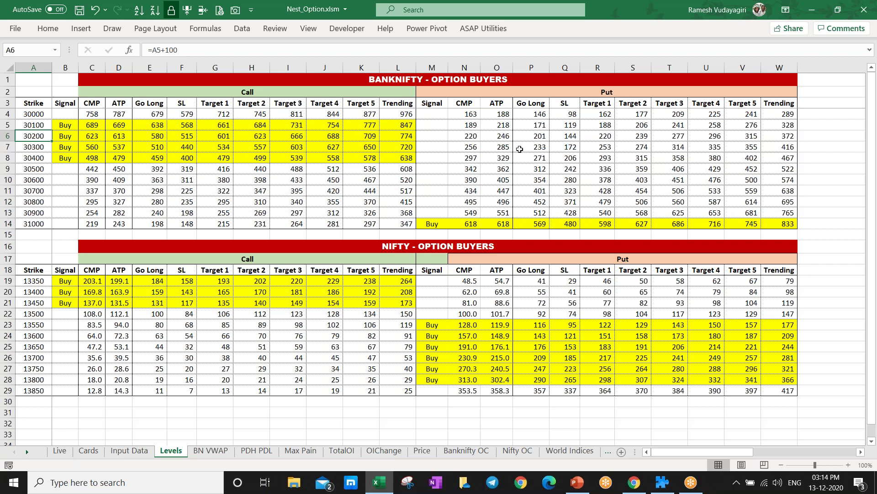
left_click(535, 138)
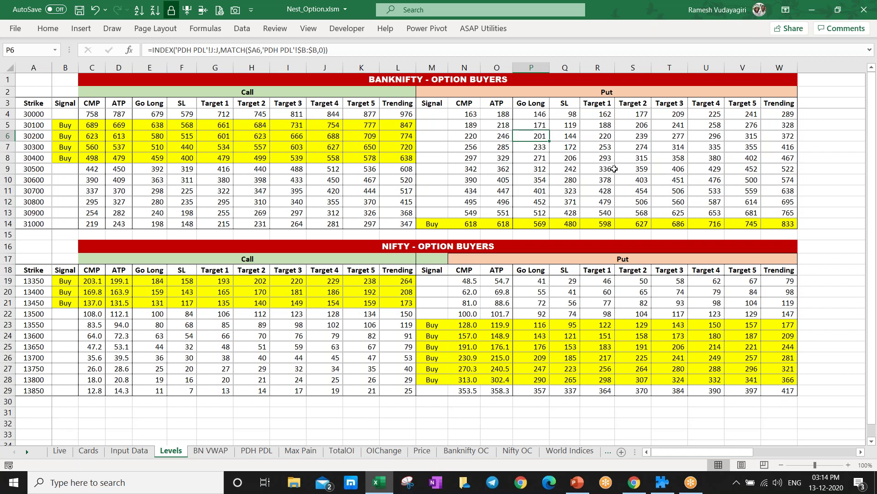
- Open the BANKNIFTY 17th DEC 30200 PE chart in Kite and examine its midday price action on 11 December
key("alt+Tab")
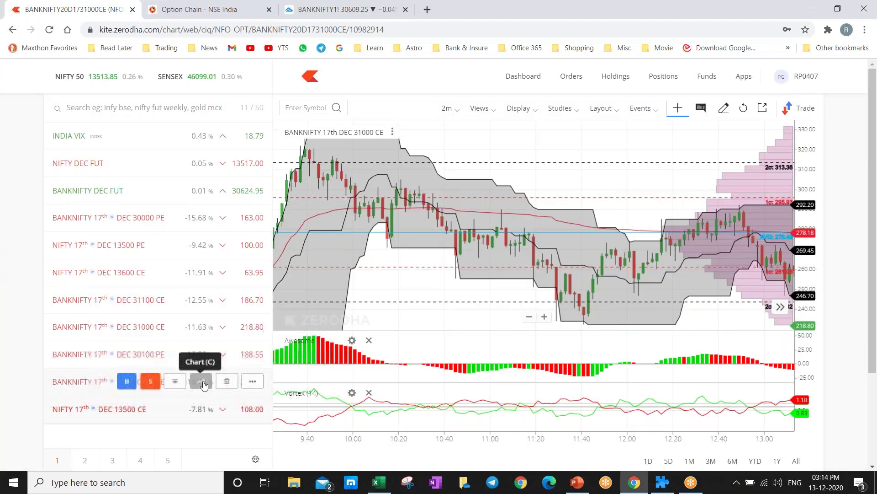
left_click(206, 385)
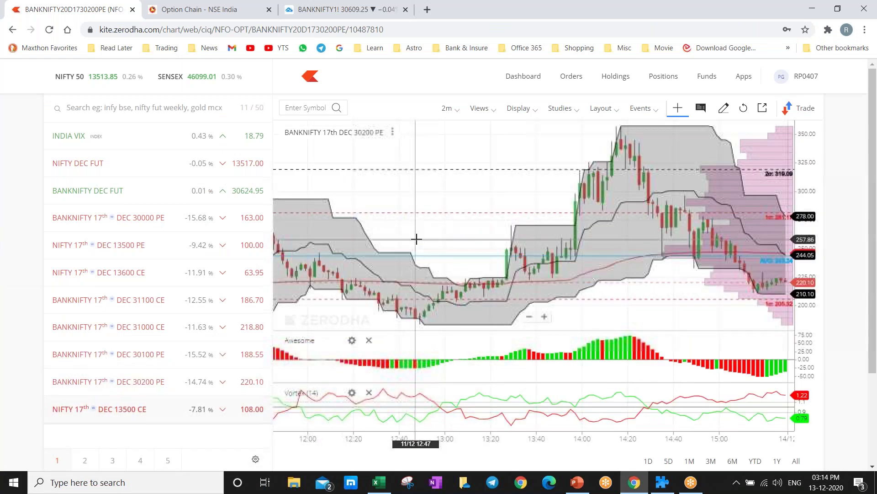
left_click_drag(422, 239, 528, 254)
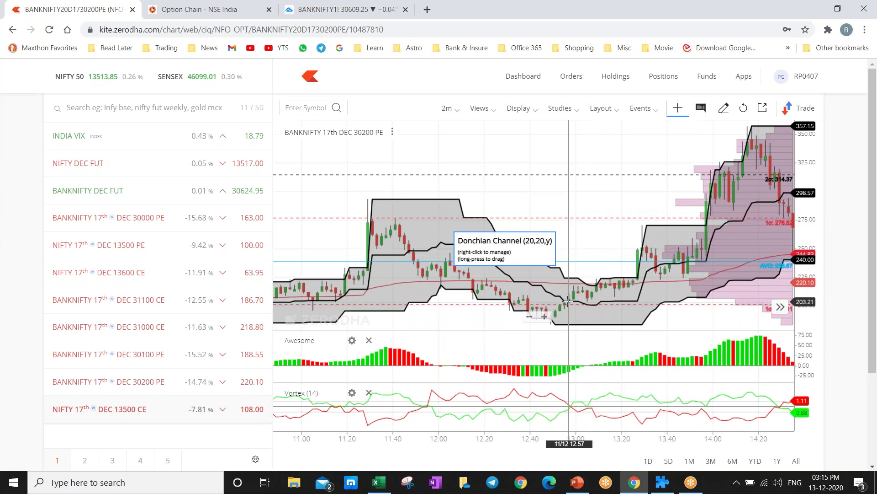
- Switch to the Excel Levels sheet and check the Bank Nifty 30200 put SL and Go Long cells against the 30200 PE chart
key("alt+Tab")
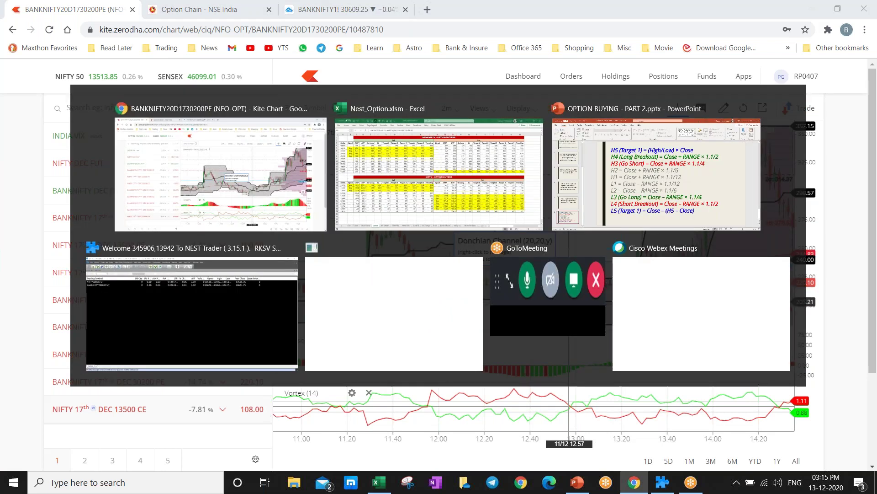
left_click(569, 135)
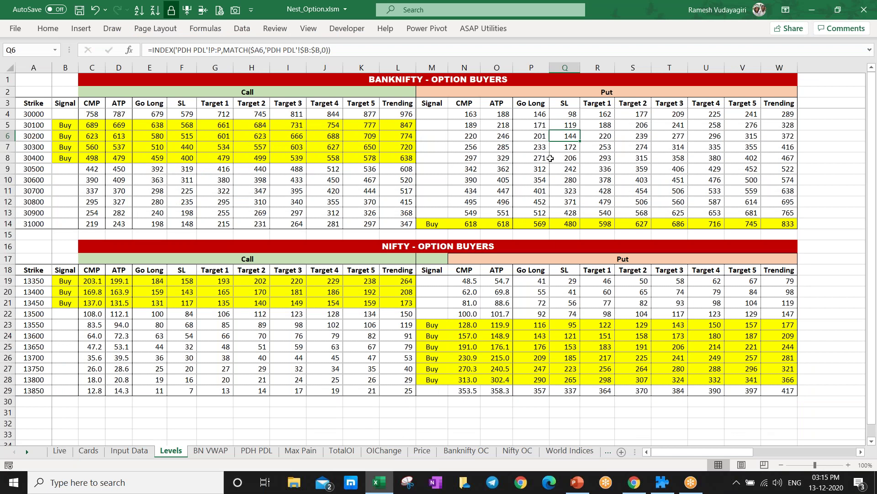
left_click(536, 137)
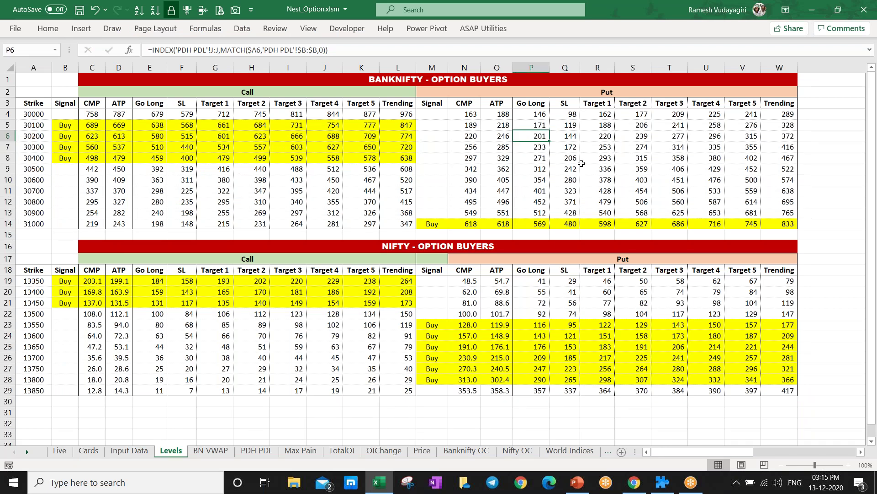
key("alt+Tab")
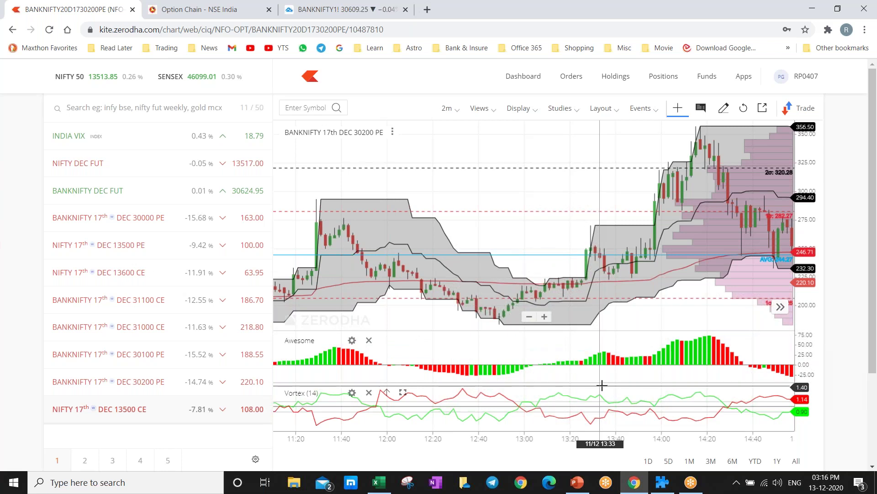
key("alt+Tab")
left_click(534, 137)
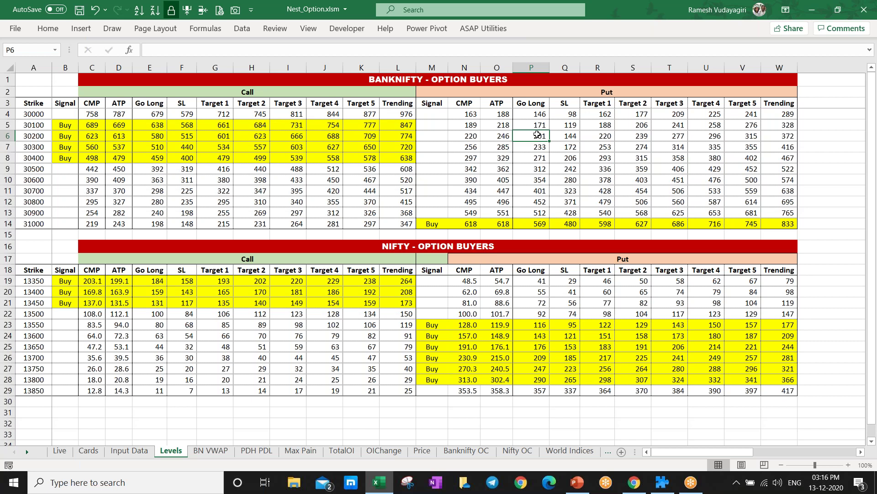
- Examine the 30200 PE chart's 11 December afternoon price action through the latest candles, comparing it with the put levels in Excel
key("alt+Tab")
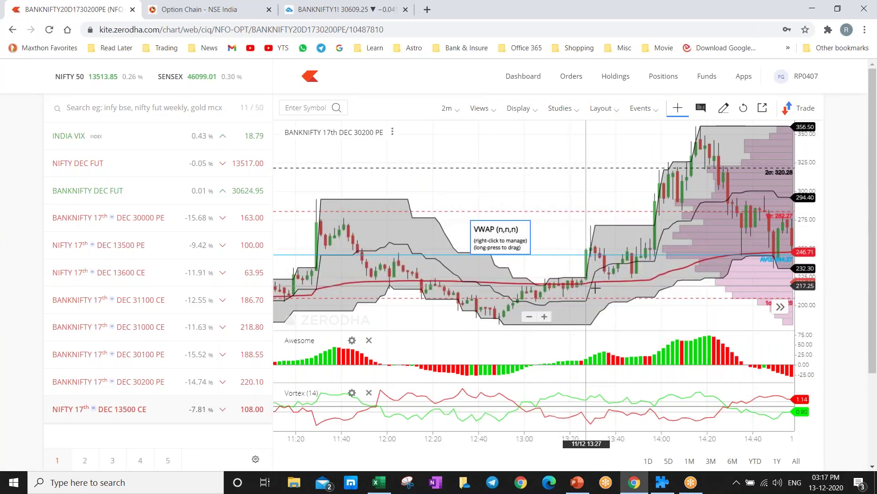
left_click_drag(644, 317, 614, 323)
key("alt+Tab")
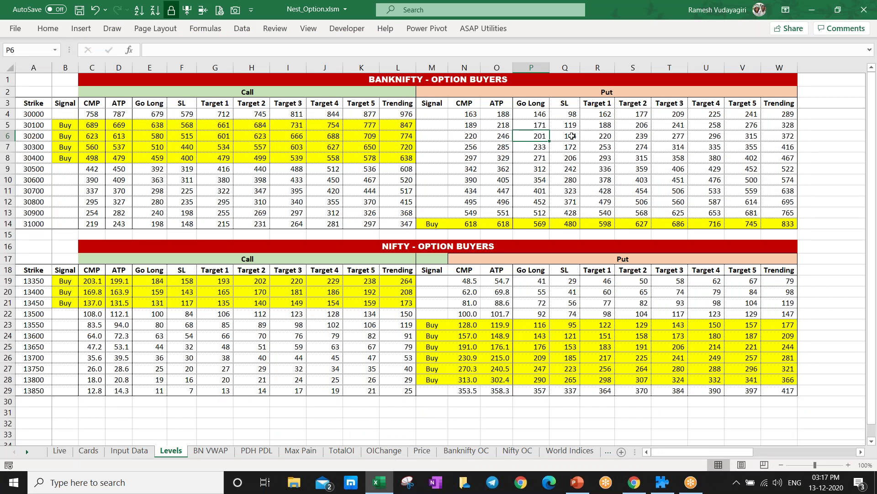
key("alt+Tab")
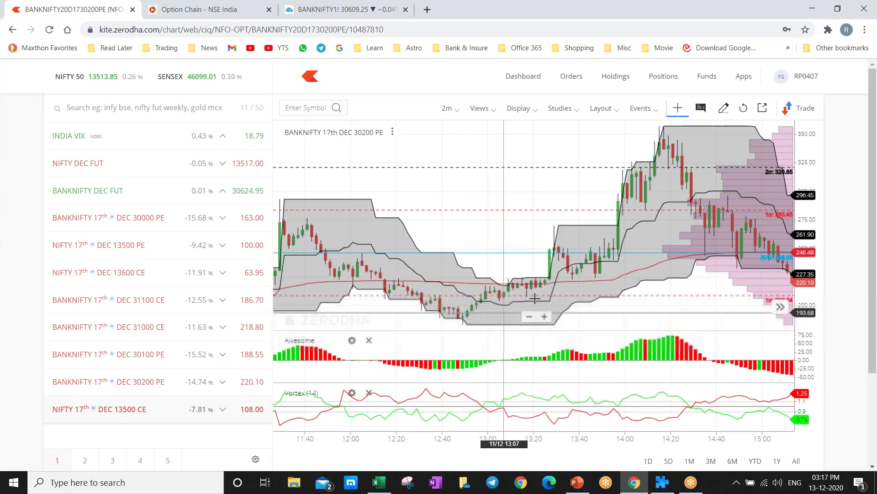
left_click_drag(649, 311, 593, 318)
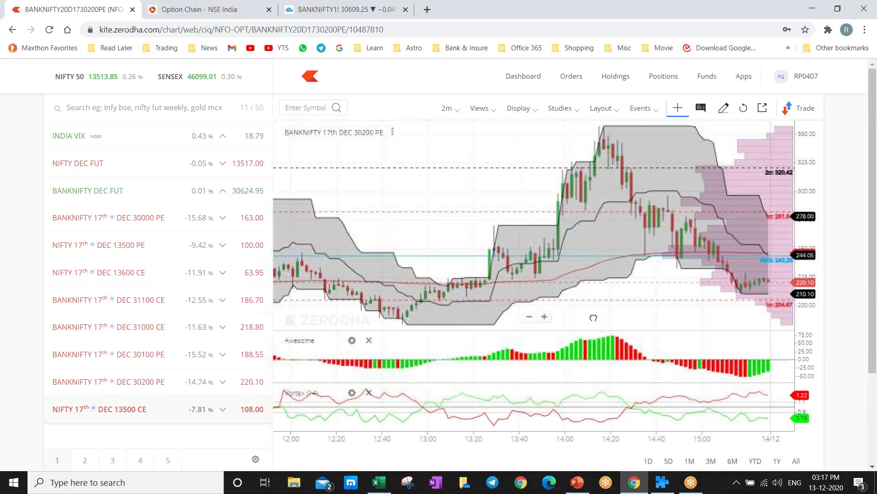
- Inspect the 30200 put Trending and Target 5 cells in the Levels sheet and compare them with the 30200 PE chart's afternoon high
key("alt+Tab")
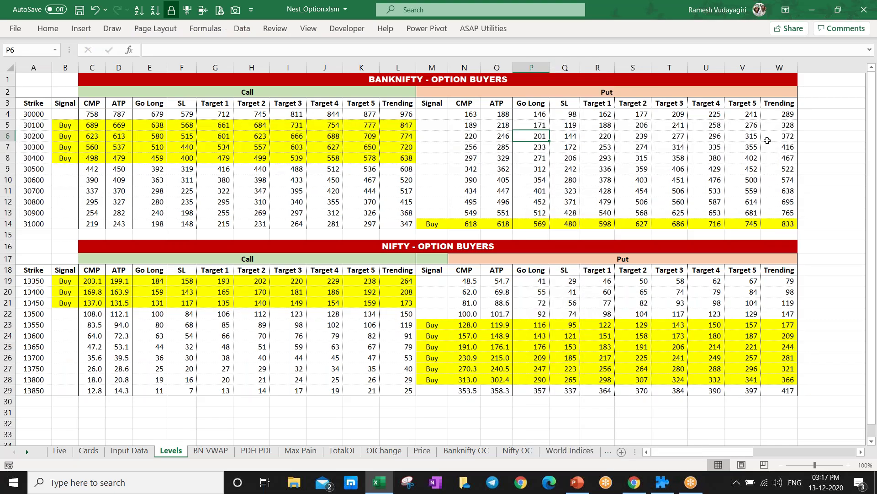
left_click(784, 138)
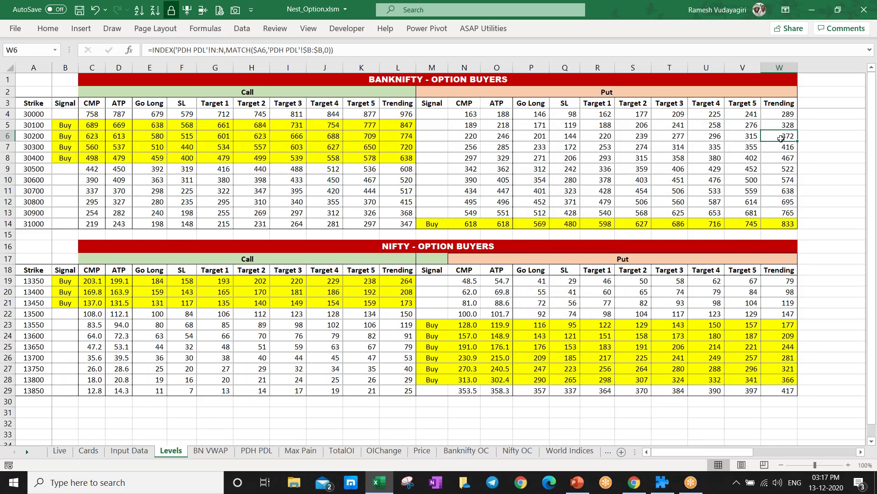
left_click(743, 137)
left_click(774, 134)
left_click(751, 137)
key("Right")
left_click(746, 136)
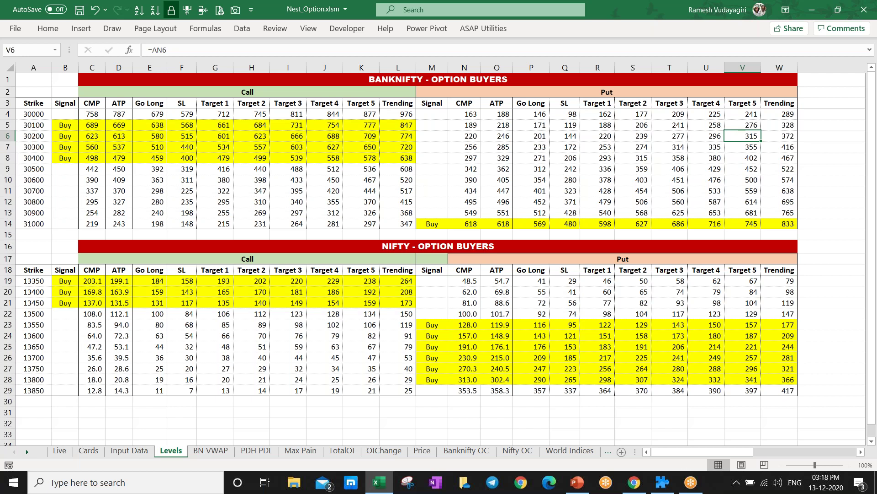
key("alt+Tab")
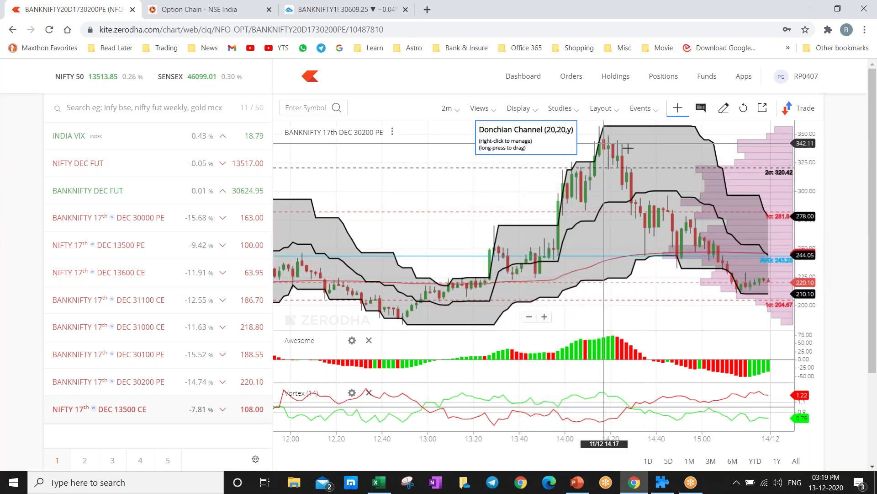
- Inspect the Nifty 13500 put Go Long cell in the Levels sheet and open the NIFTY 17th DEC 13500 PE chart in Kite
key("alt+Tab")
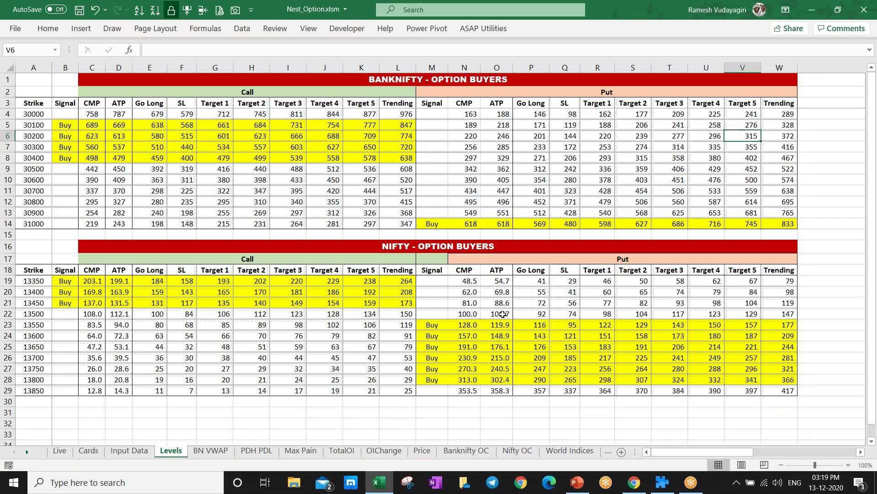
left_click(529, 316)
key("alt+Tab")
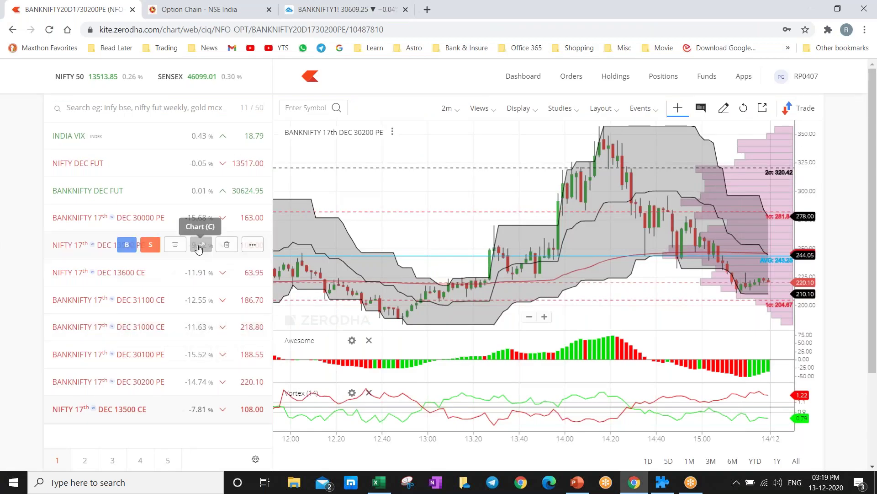
left_click(200, 245)
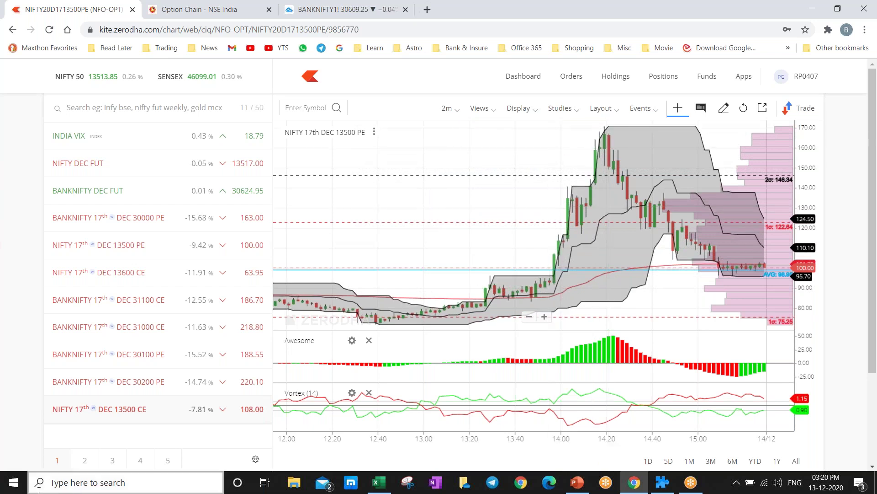
- Open Calculator, compute 92 × 75 and multiply the result by 0.5
left_click(13, 482)
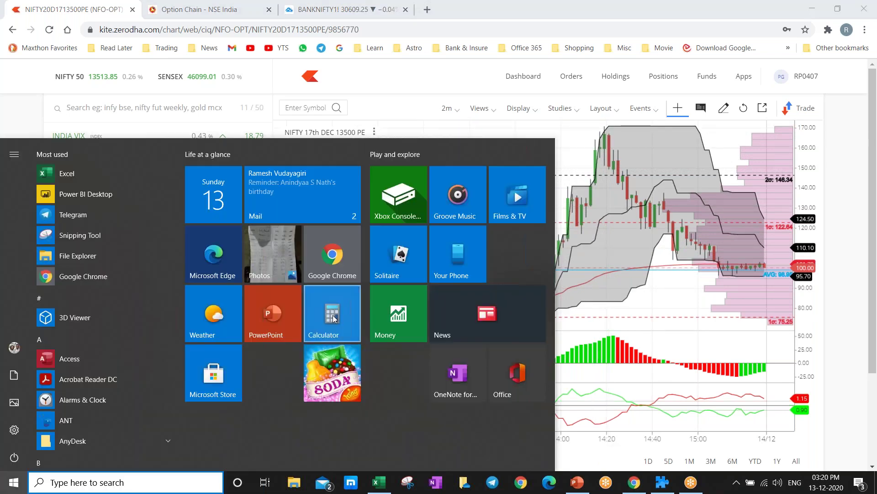
left_click(337, 324)
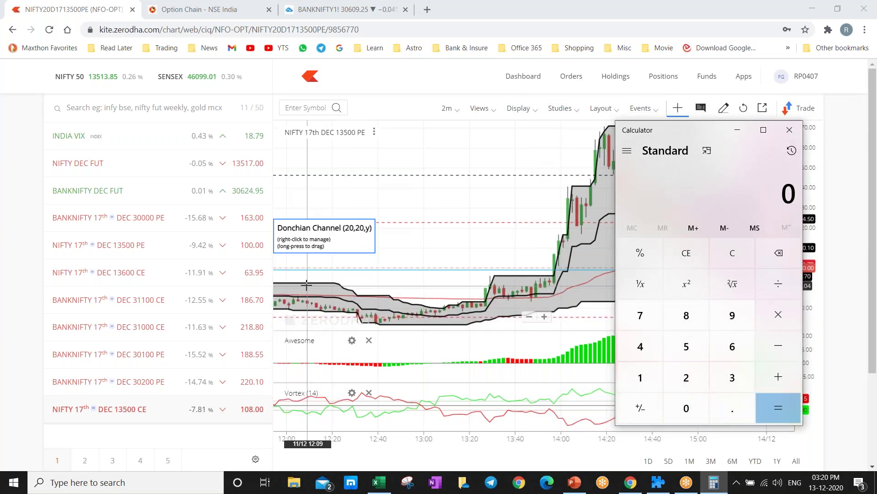
type("9")
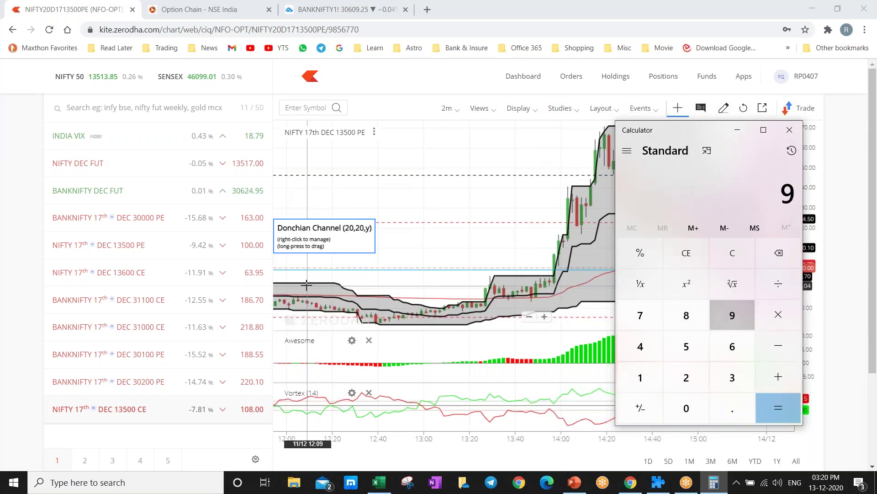
type("2*75")
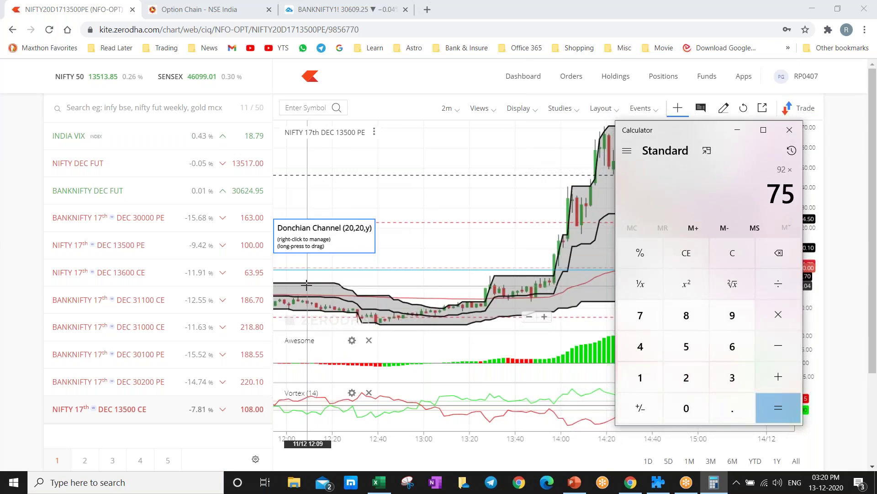
key("Return")
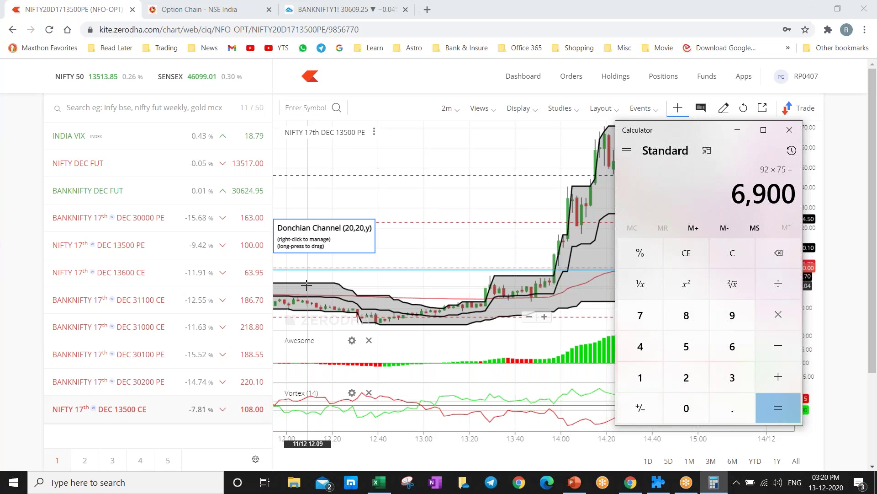
type("*0.5")
key("Return")
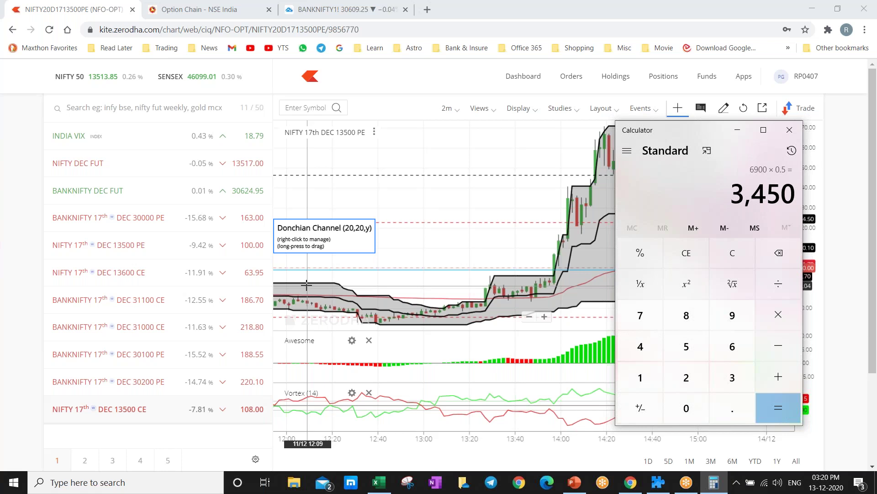
- Compute 80 × 75 in Calculator and close it
type("80")
type("*75")
key("Return")
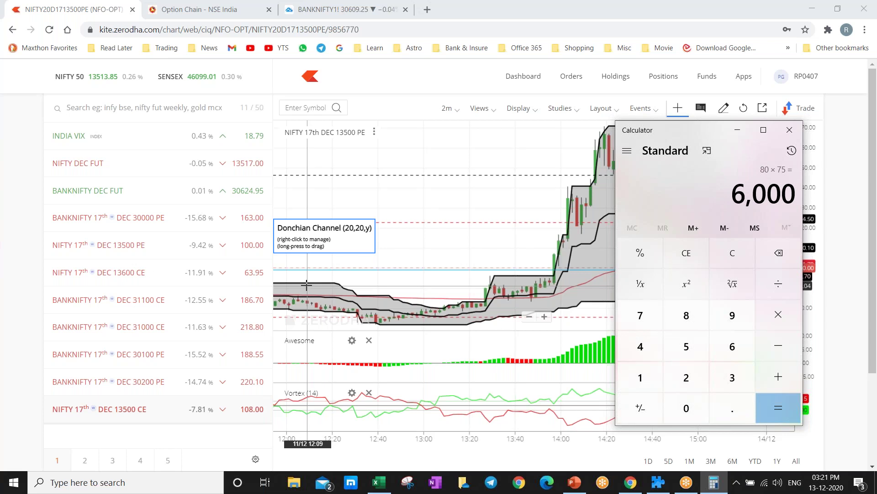
left_click(789, 130)
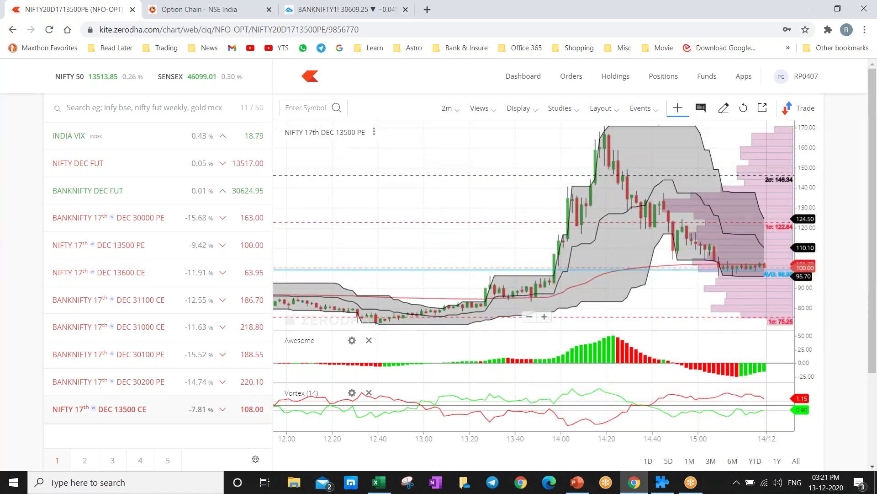
- Switch to the Option Sellers tables in the Excel Levels sheet and inspect the Bank Nifty 31000 call Go Short cell
key("alt+Tab")
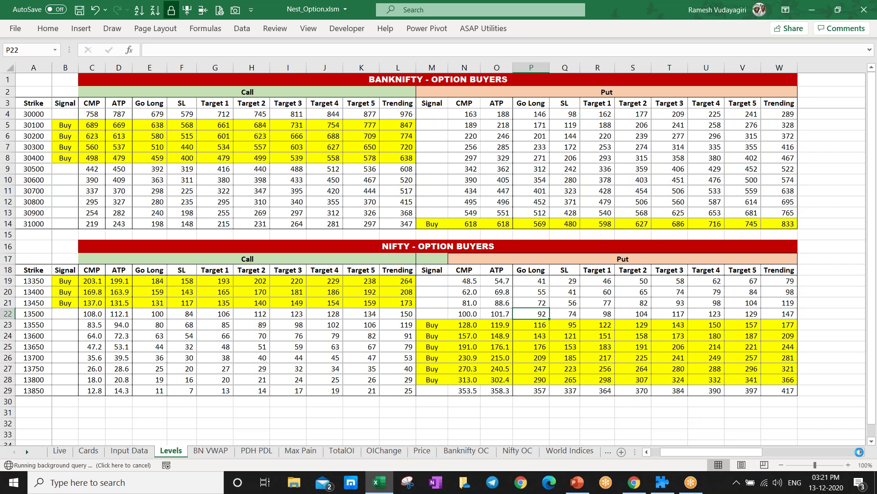
scroll(859, 452, "right", 2)
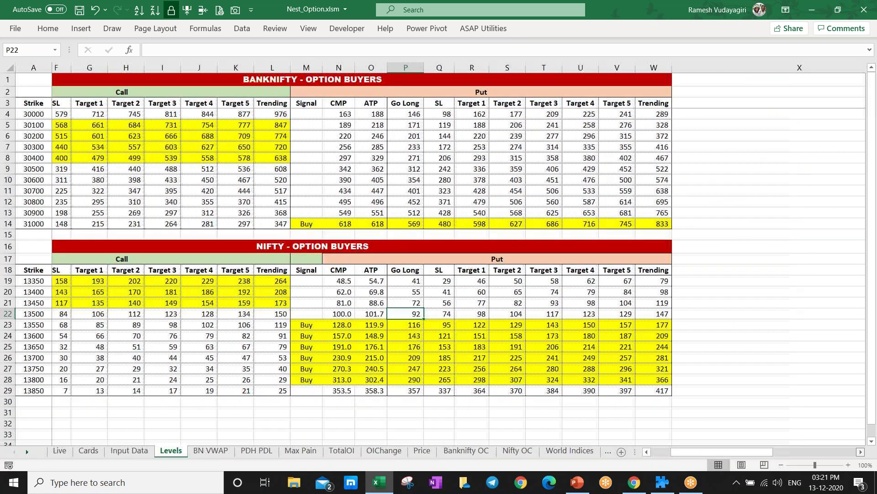
scroll(859, 452, "right", 7)
scroll(269, 254, "right", 1)
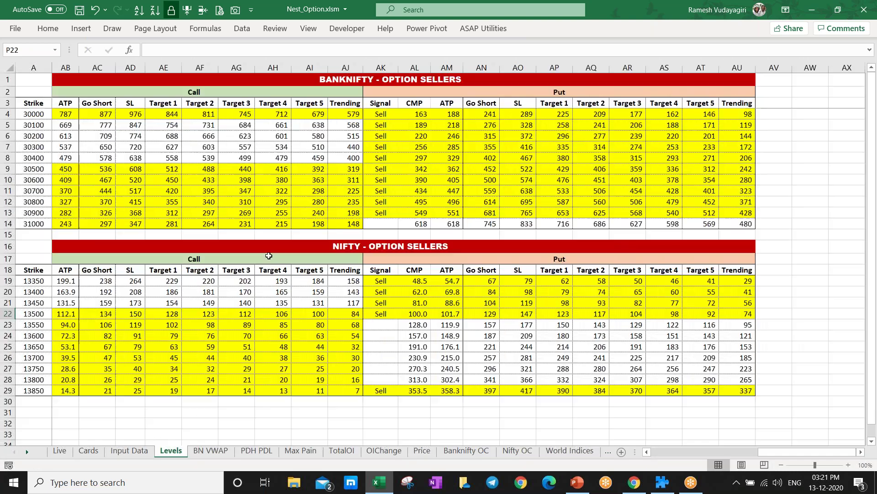
left_click(101, 225)
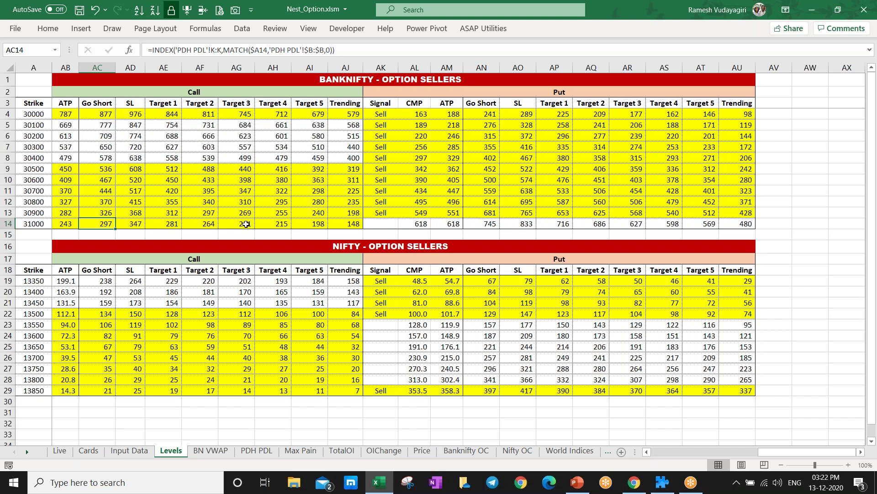
- Open the BANKNIFTY 17th DEC 31000 CE chart in Kite and examine the opening of the 11 December session
key("alt+Tab")
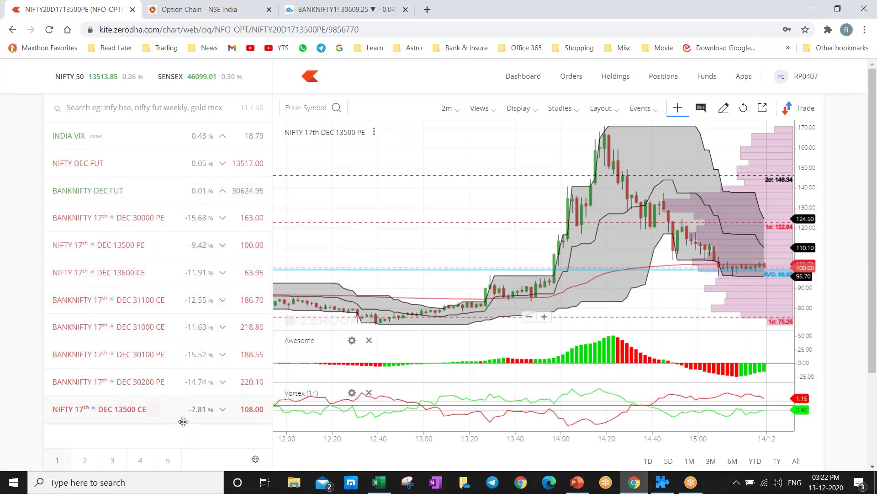
left_click(201, 327)
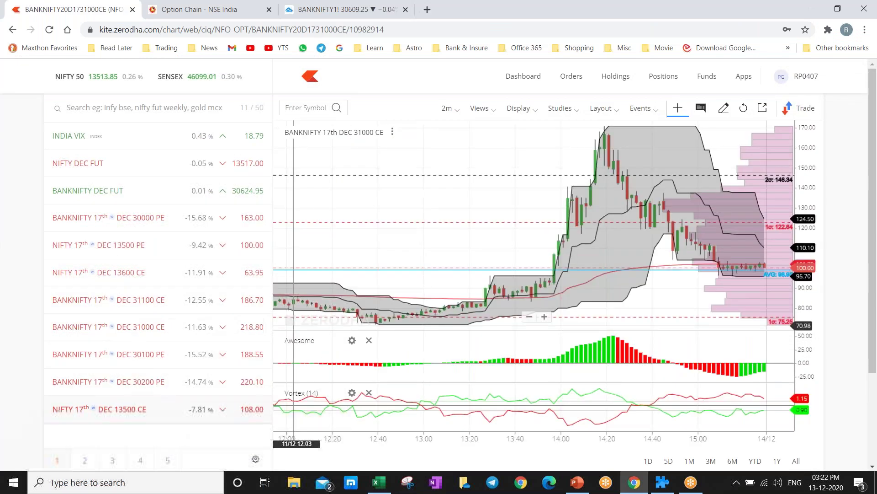
left_click_drag(375, 241, 740, 137)
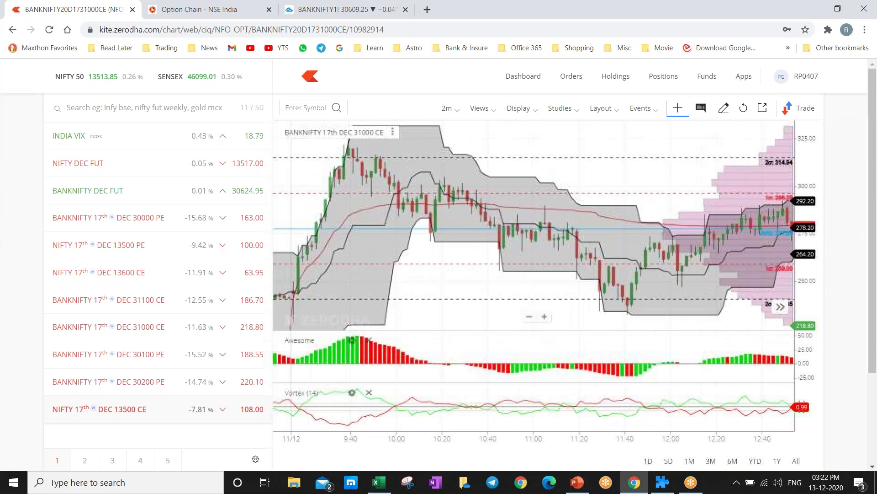
left_click_drag(497, 141, 548, 143)
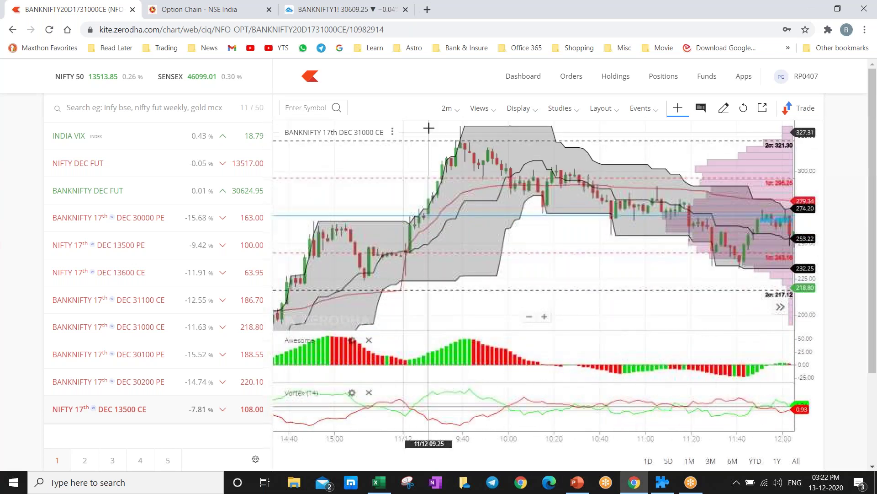
- Inspect the sellers' 31000 call SL cell in the Levels sheet and compare it with the 31000 CE chart's 11 December morning high
key("alt+Tab")
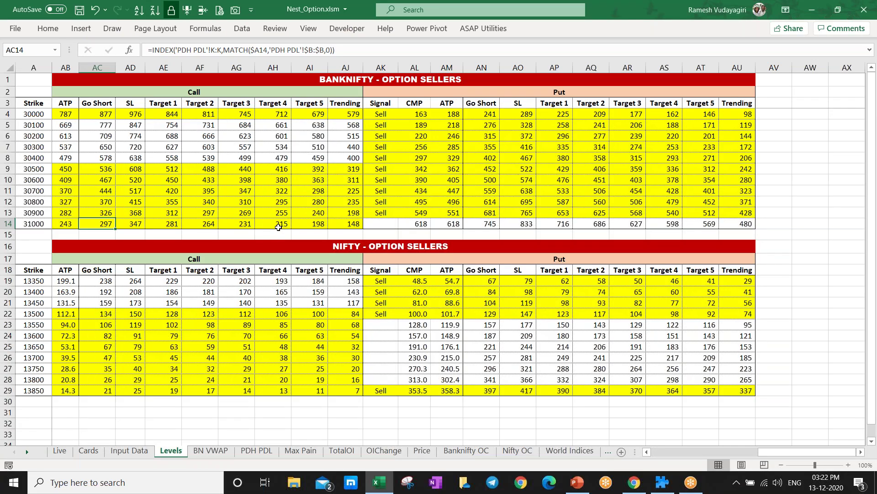
left_click(131, 224)
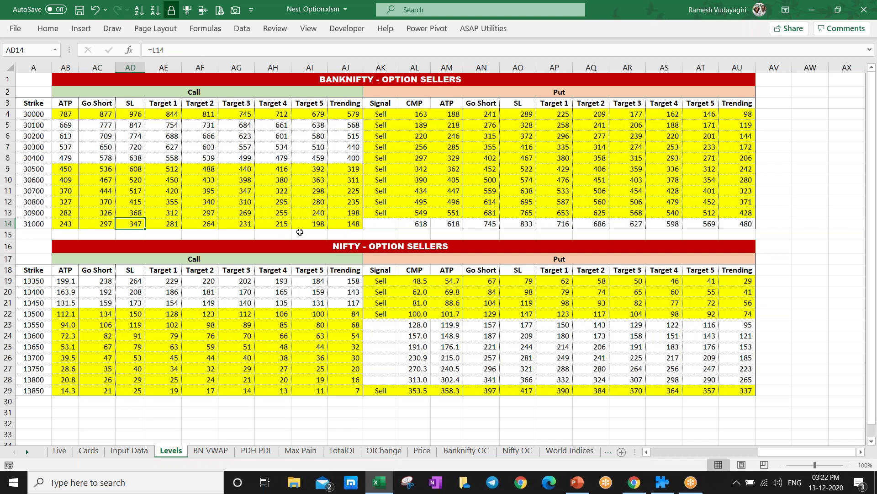
key("alt+Tab")
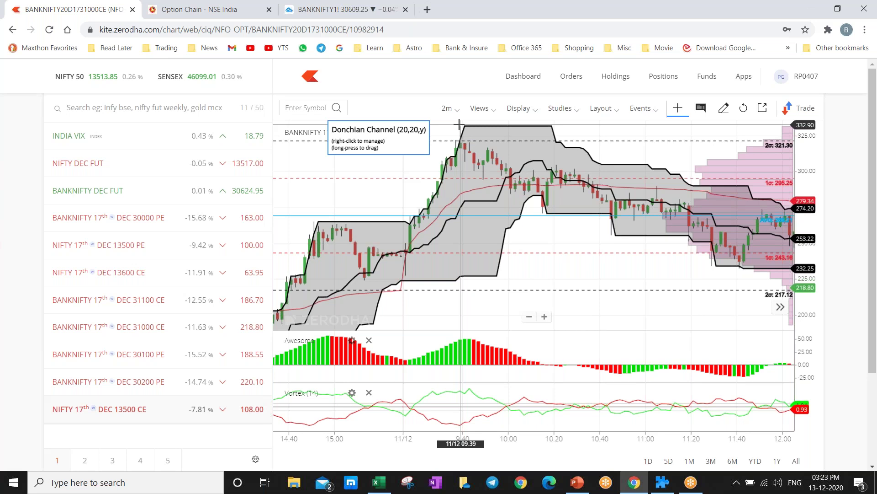
- Switch to the Levels sheet in Excel and inspect the sellers' Bank Nifty 31000 call Go Short, SL and Trending cells
key("alt+Tab")
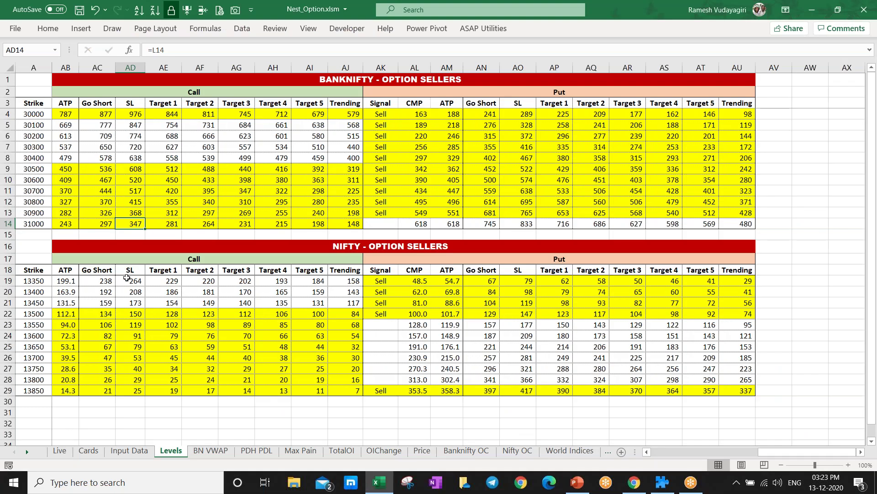
left_click(94, 223)
left_click(129, 223)
left_click(347, 223)
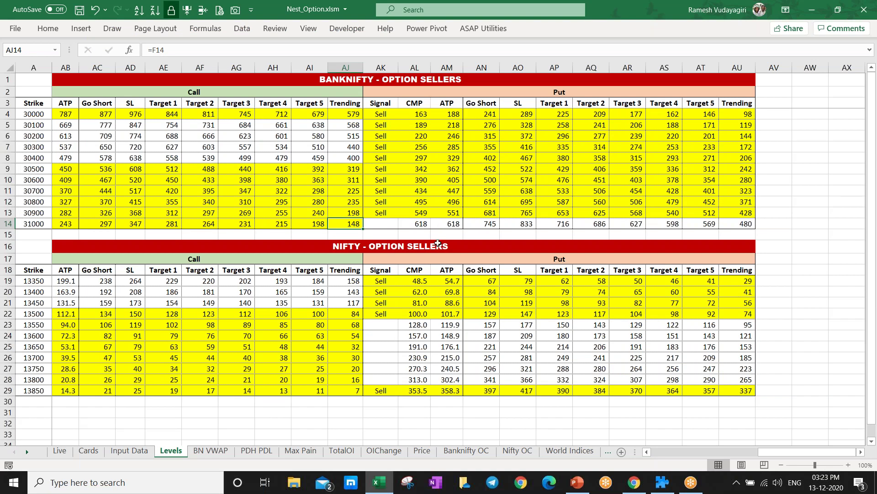
- Compare the sellers' 31000 call Trending level with the 11 December afternoon low on the BANKNIFTY 31000 CE chart in Kite
key("alt+Tab")
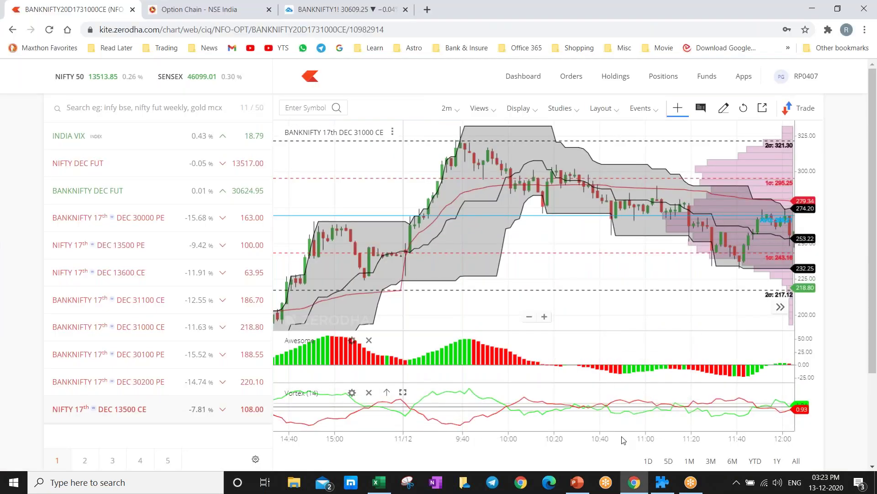
left_click_drag(741, 339, 586, 316)
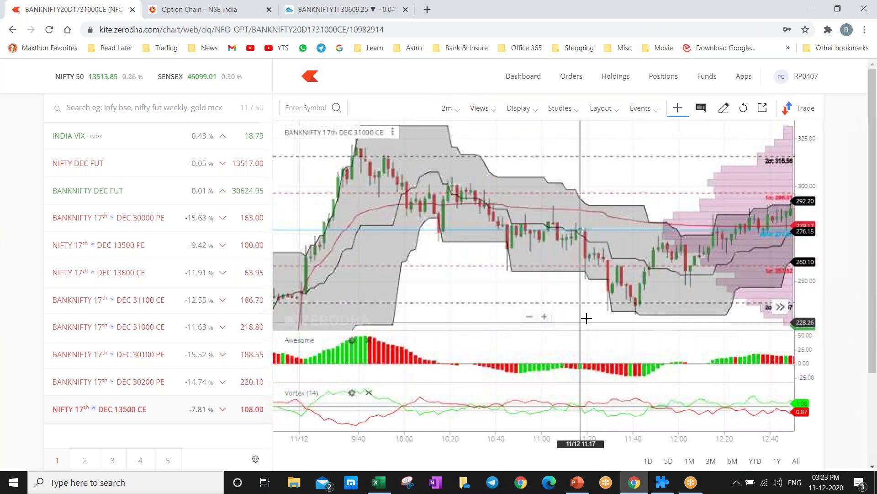
scroll(571, 304, "right", 5)
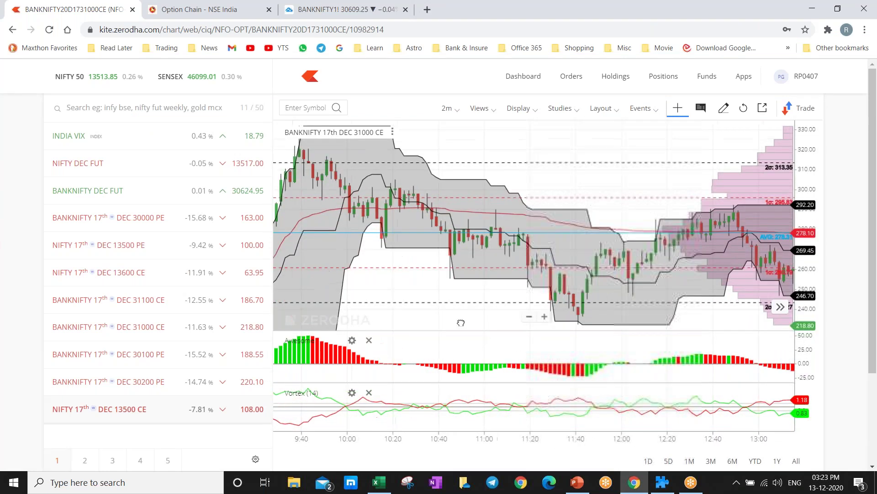
scroll(567, 301, "right", 3)
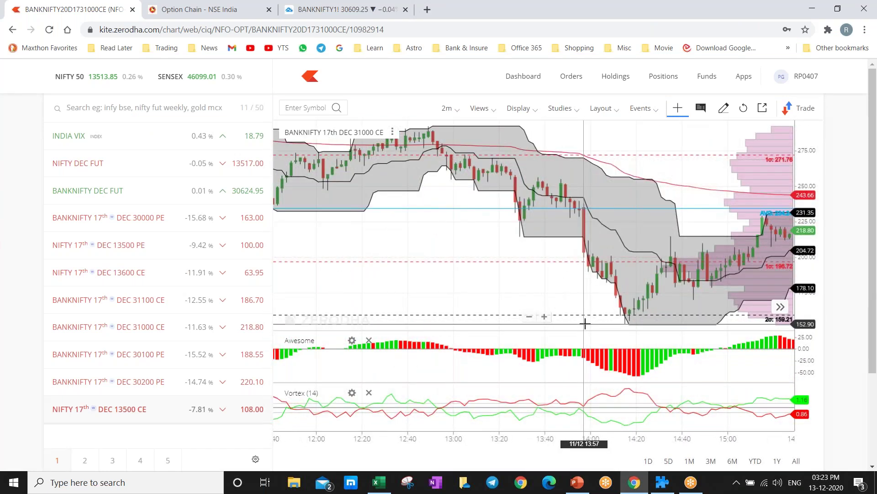
key("alt+Tab")
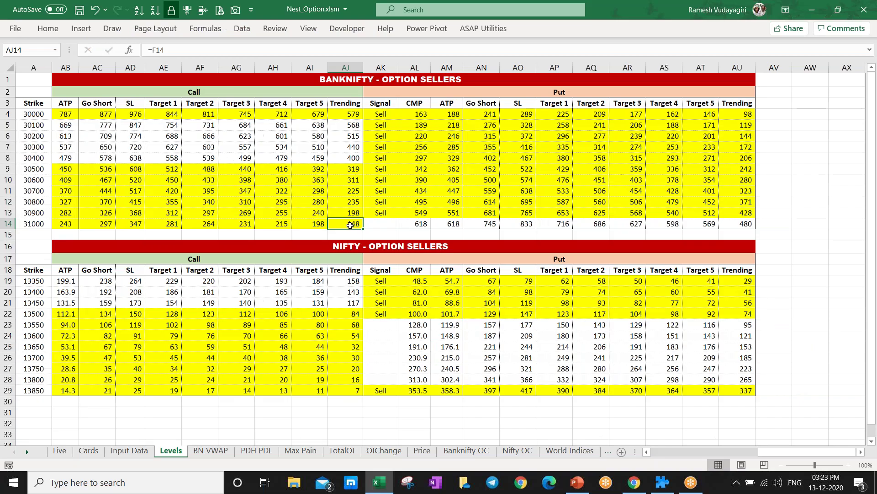
key("alt+Tab")
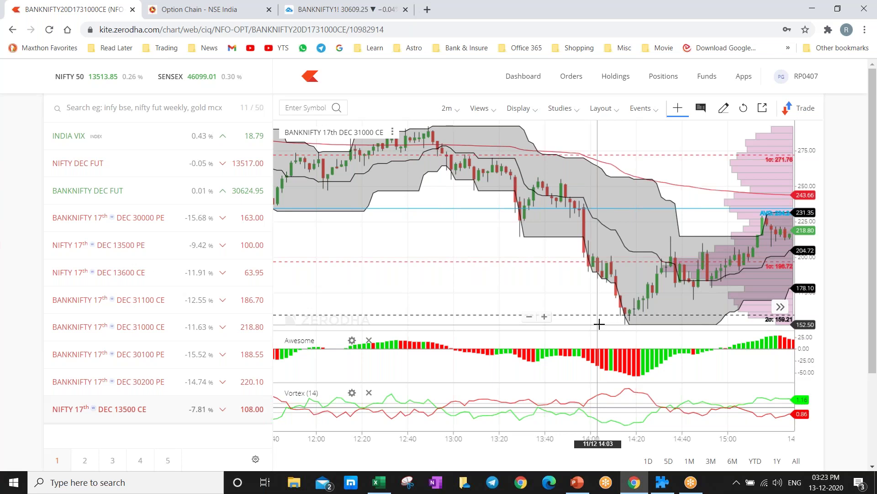
key("alt+Tab")
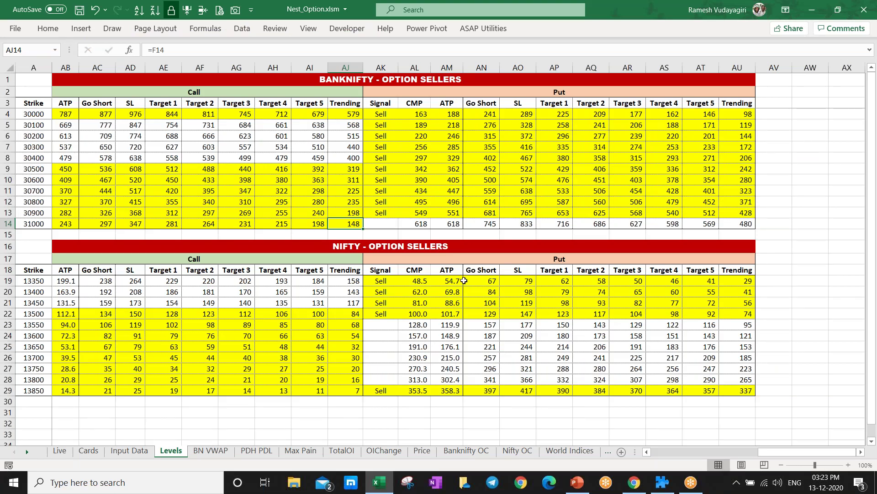
- Inspect the 31000 call SL, Target 5 and Trending cells, and check the level formulas on the PowerPoint slide
left_click(129, 223)
left_click(314, 224)
type("198\t148")
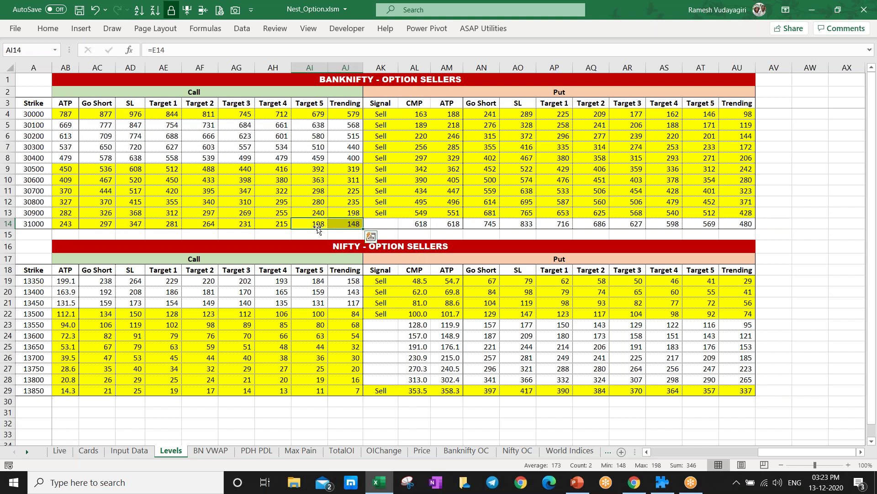
key("Right")
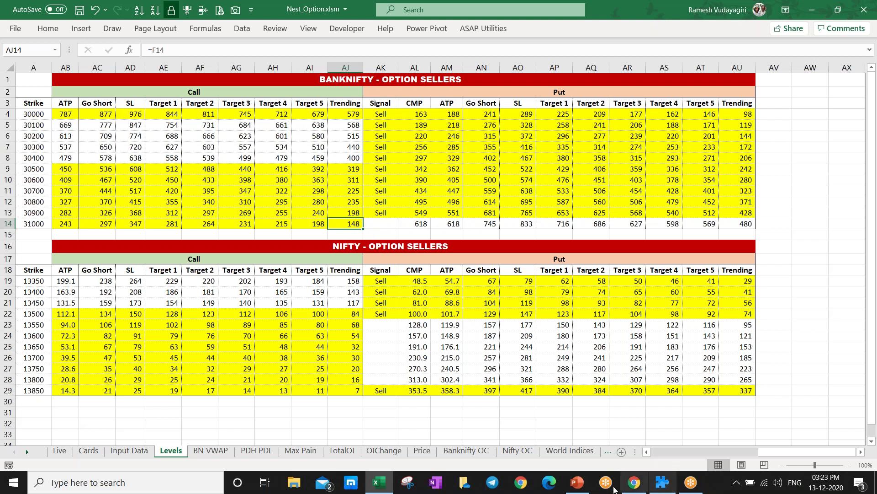
left_click(583, 487)
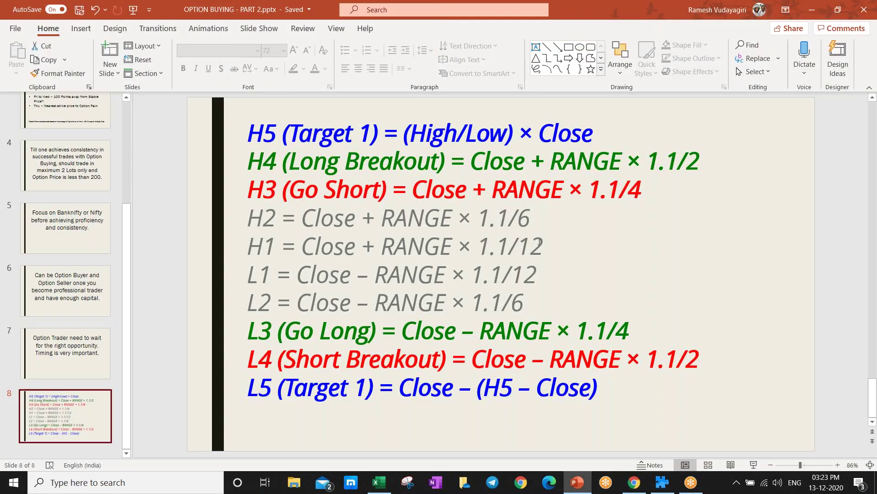
key("alt+Tab")
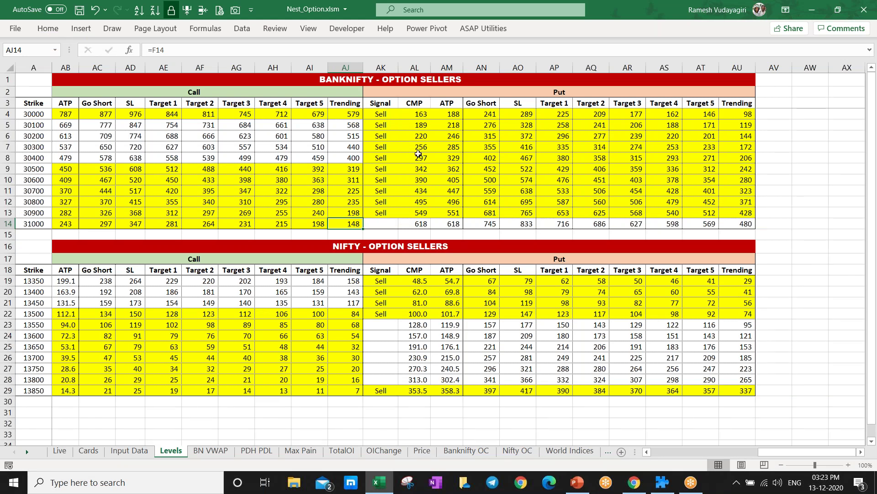
- Narrow the put-side CMP column of the Option Sellers tables slightly
left_click(414, 104)
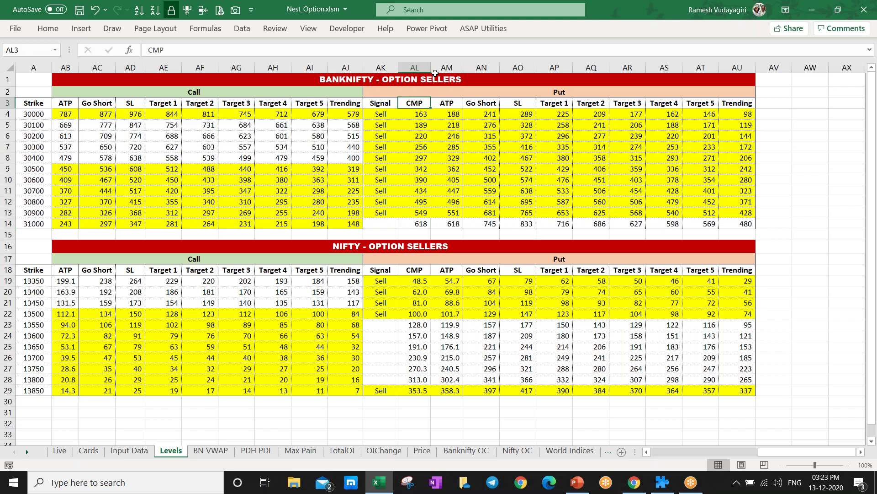
left_click_drag(431, 67, 425, 69)
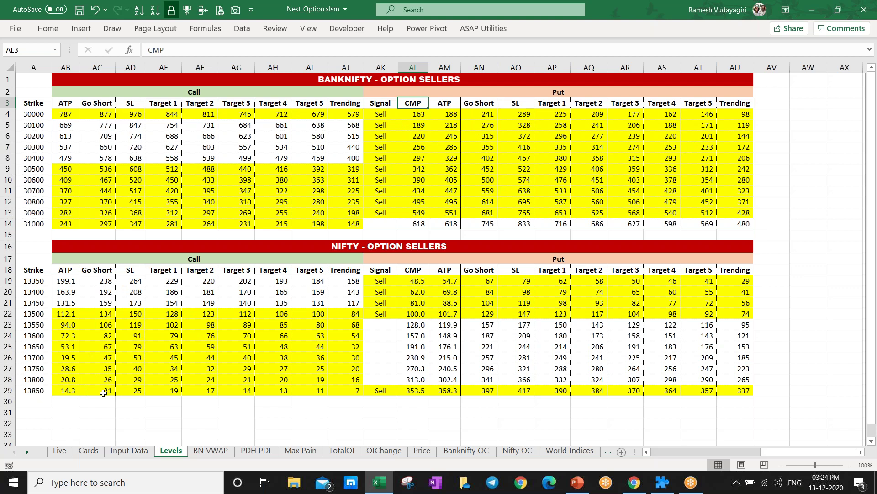
- Inspect the Go Short and SL cells of the 13850 call in the Nifty Option Sellers table
left_click(134, 390)
left_click(104, 390)
left_click(137, 391)
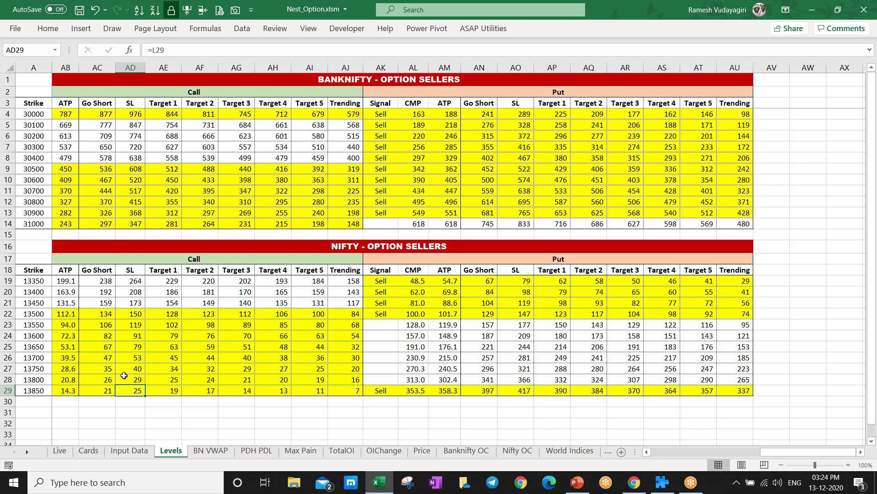
left_click(101, 391)
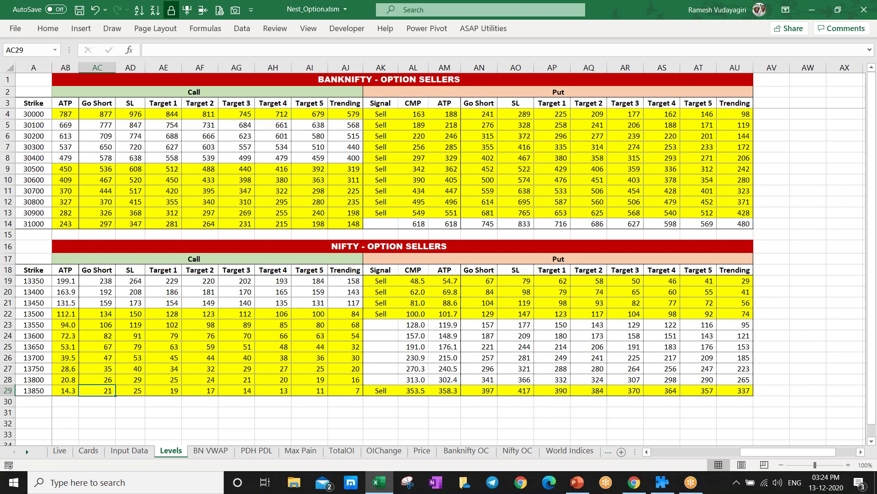
- Return to the Option Buyers tables in the Levels sheet and select empty cell X25 beside them
scroll(821, 379, "left", 10)
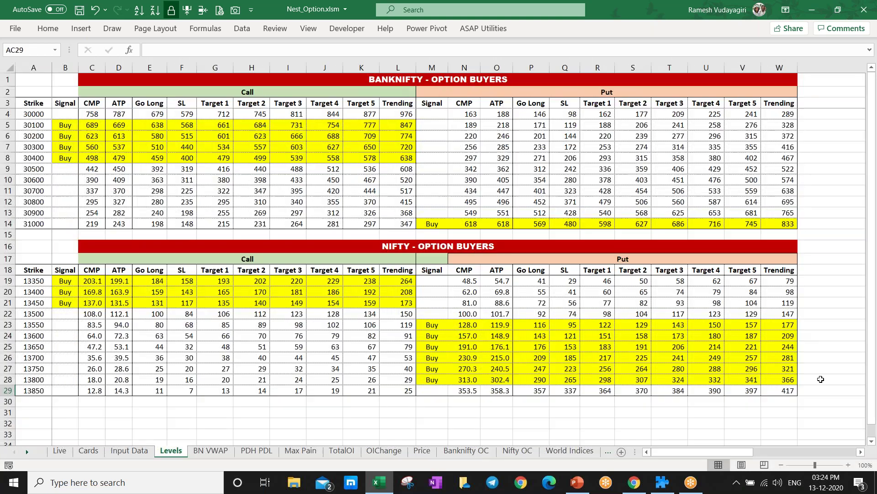
left_click(819, 347)
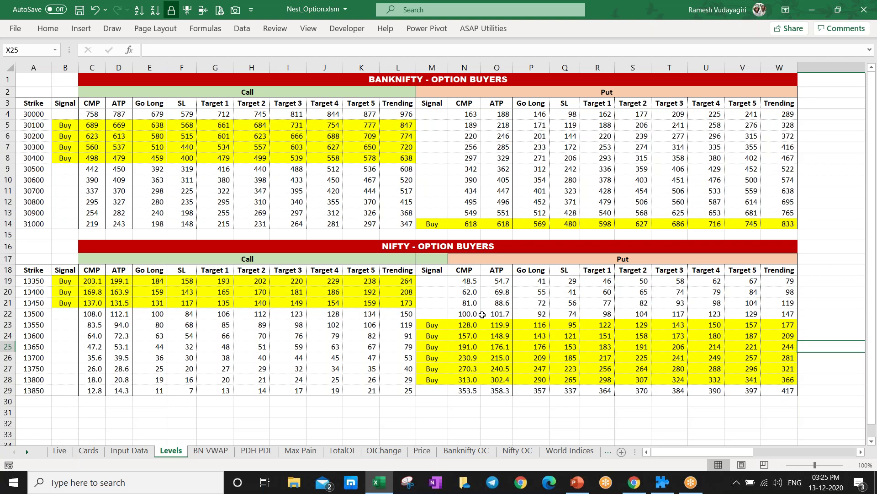
key("alt+f")
key("Escape")
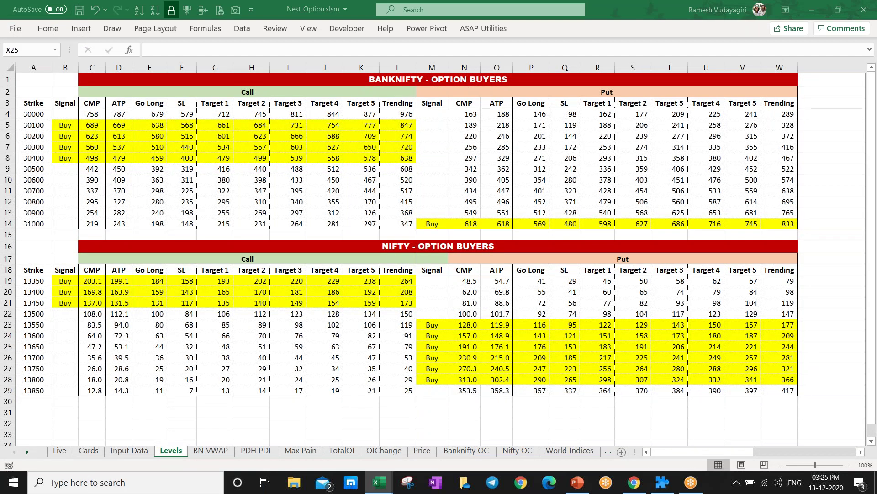
- Switch to the BHAVCOPY.xlsm workbook and set the pivot table's TIMESTAMP filter to 11-12-2020
key("alt+Tab")
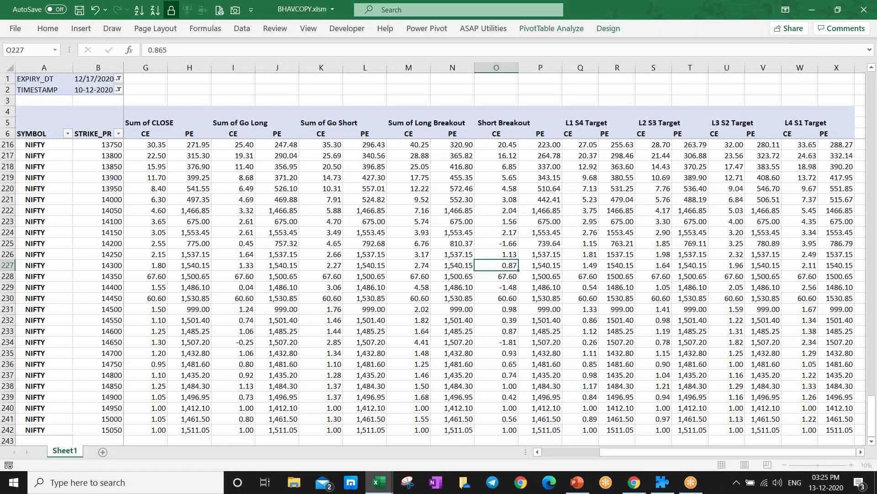
left_click(189, 166)
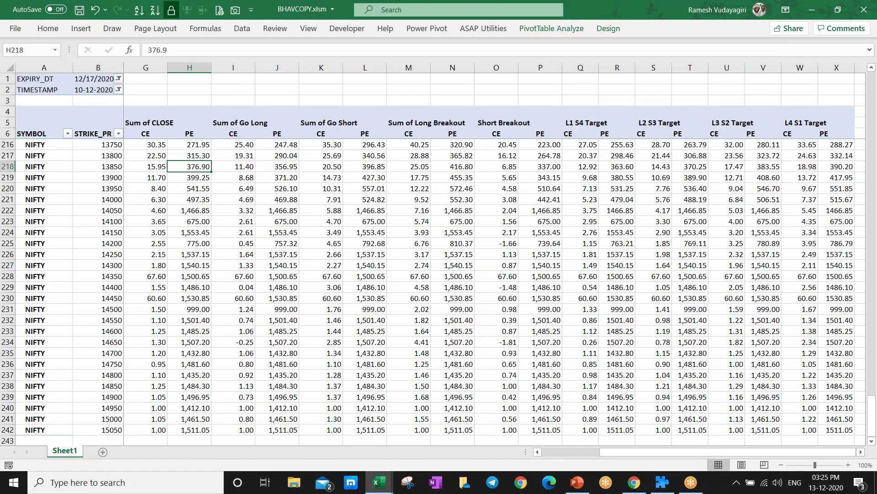
left_click(116, 90)
left_click(41, 197)
left_click(82, 238)
- Copy the pivot data from A7 to its last cell into Nest_Option.xlsm's PDH PDL sheet at A2, and return to the Levels sheet
key("ctrl+Home")
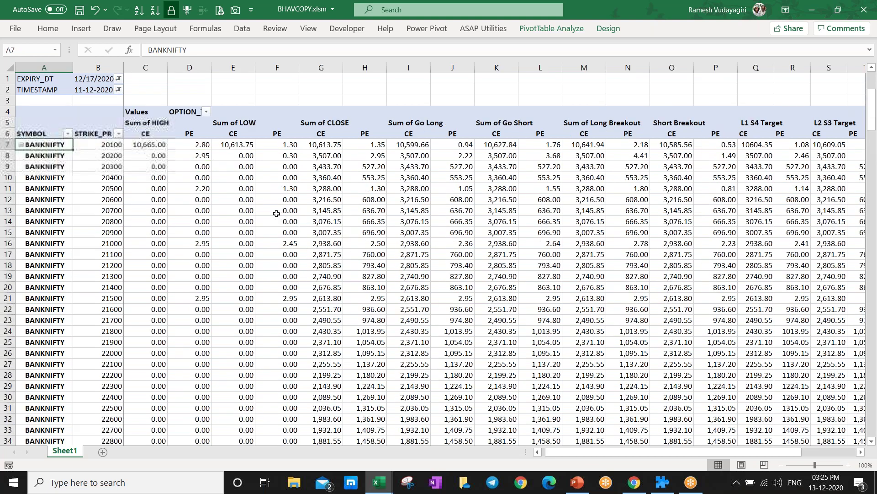
key("ctrl+shift+End")
key("ctrl+c")
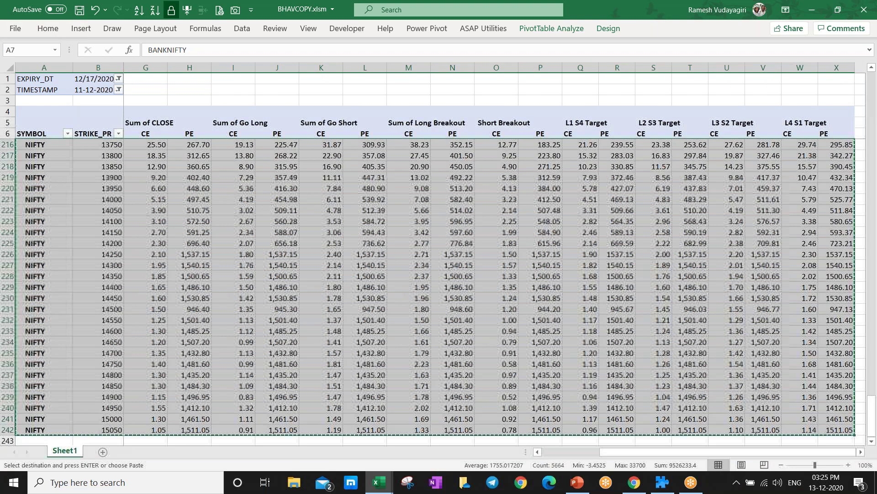
key("ctrl+Tab")
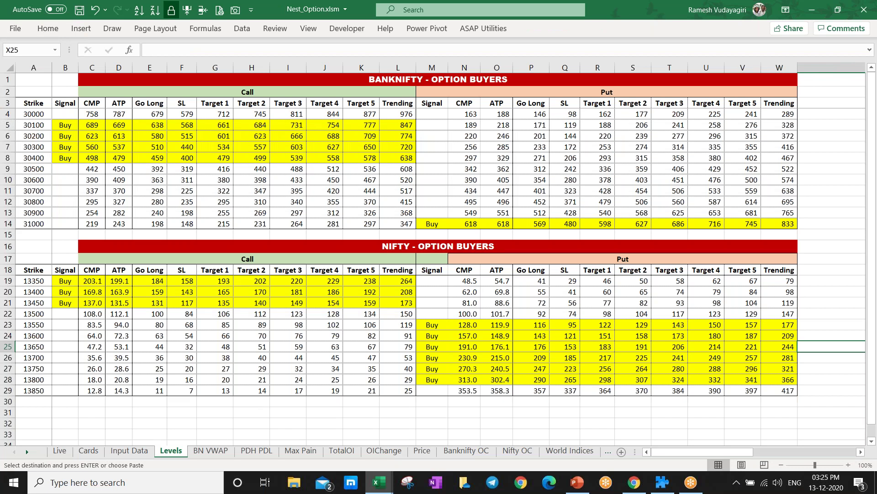
key("ctrl+Page_Down")
key("ctrl+Page_Down")
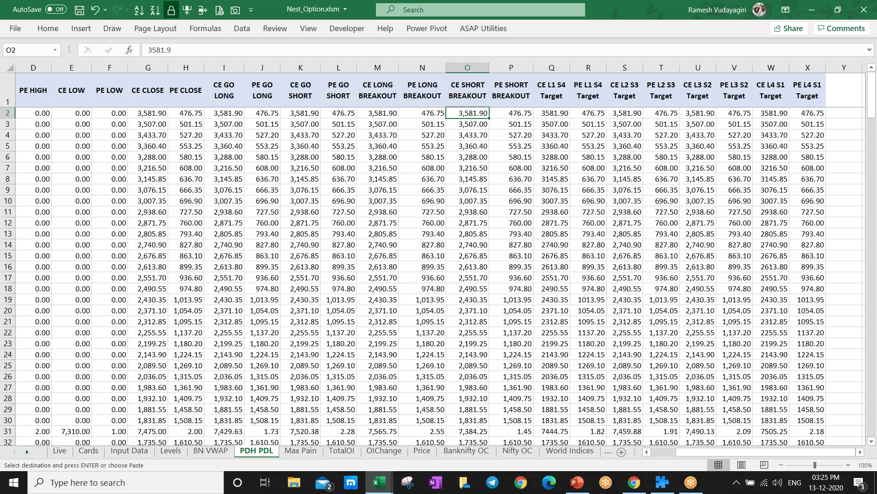
key("ctrl+Home")
key("ctrl+v")
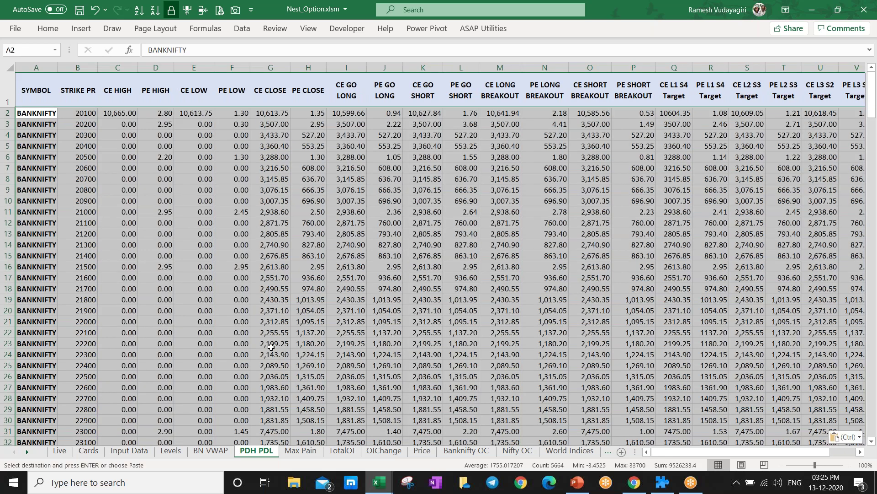
left_click(171, 451)
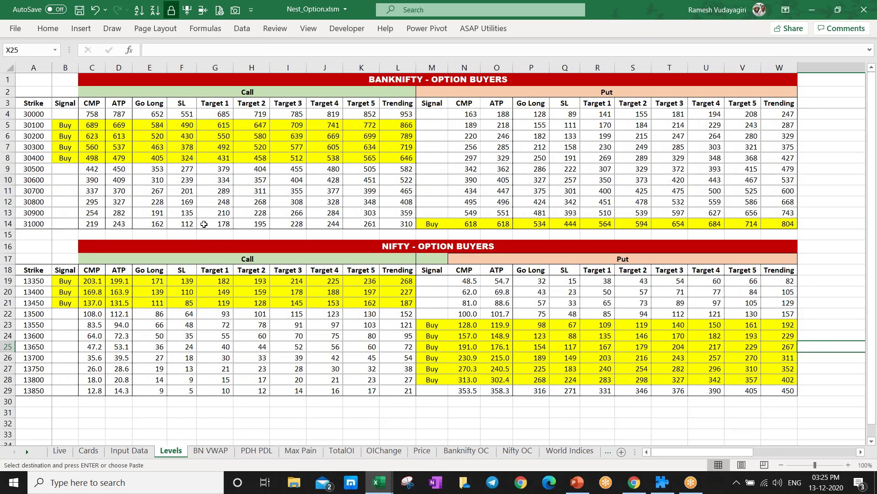
- Switch to Kite, show watchlist 3 and pin the NIFTY BANK index to the second header slot
left_click(636, 488)
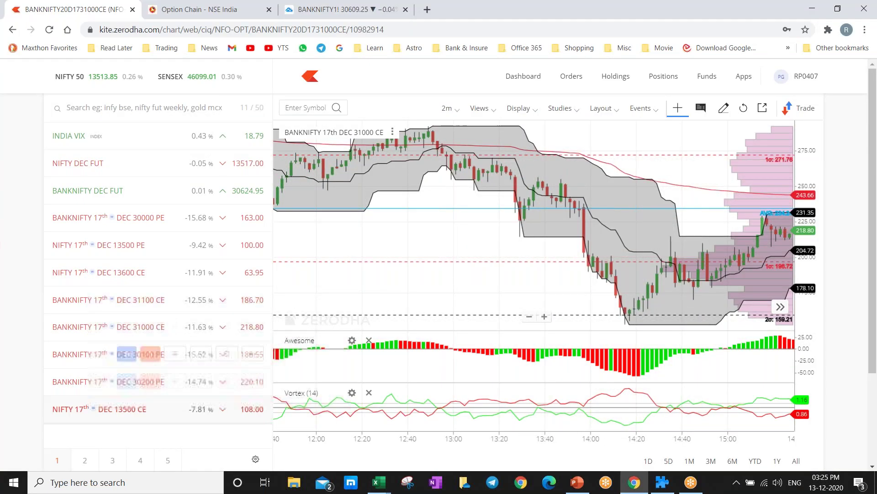
left_click(113, 460)
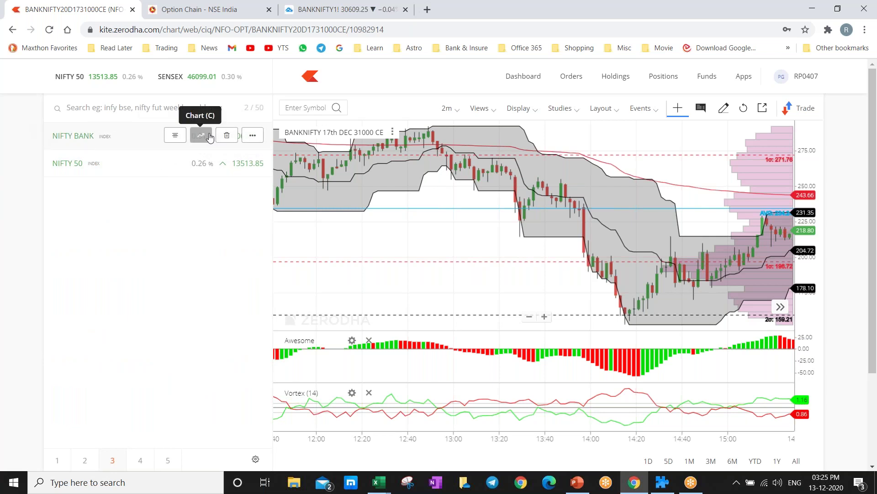
left_click(254, 136)
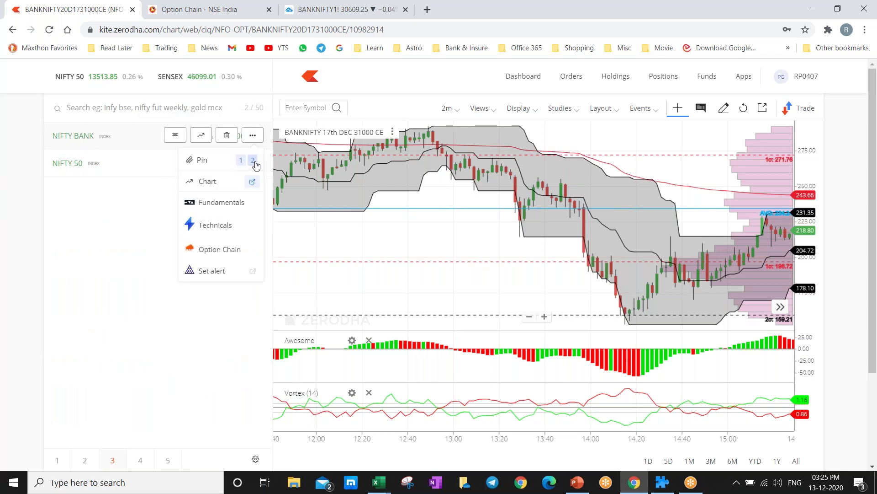
left_click(252, 160)
- Set the watchlist's change format to Absolute and close its settings
left_click(255, 459)
left_click(145, 379)
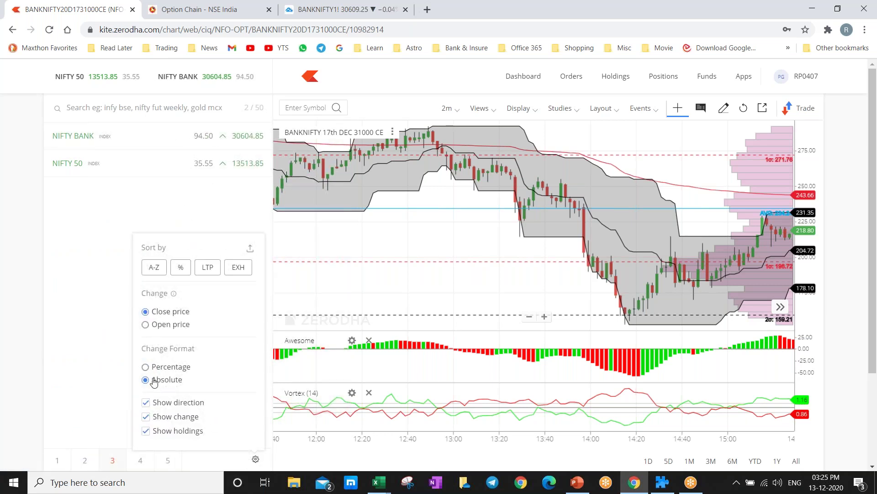
left_click(91, 354)
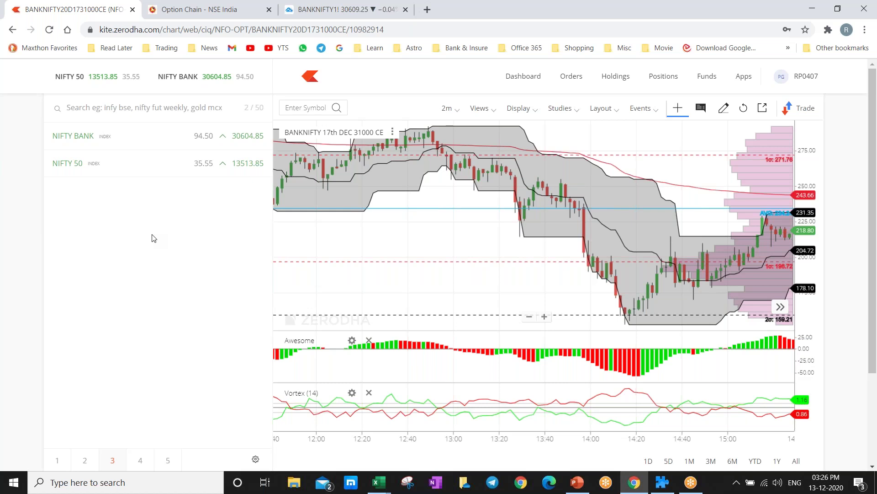
- Switch back to Excel and inspect the buyers' Bank Nifty 30100 put ATP and Go Long cells
key("alt+Tab")
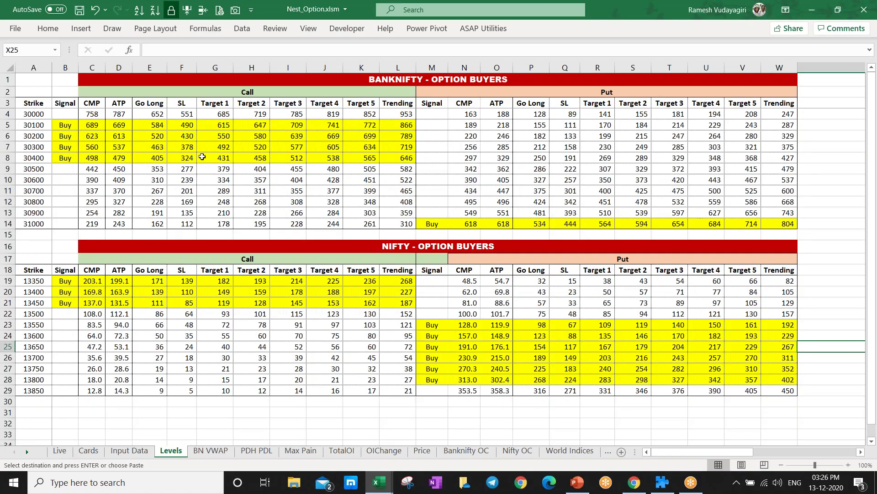
left_click(499, 126)
left_click(532, 126)
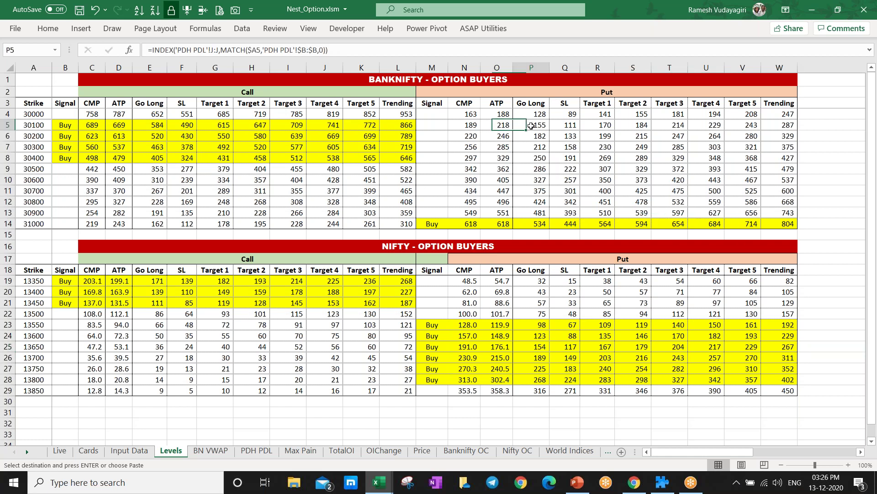
- Examine the buyers' Bank Nifty 30200 put row from CMP and Go Long through Target 5 to Trending
left_click(529, 133)
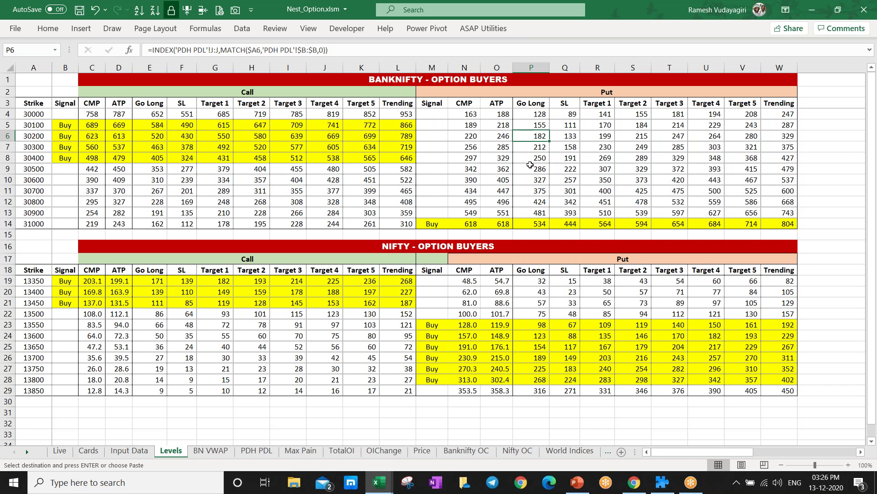
key("Left")
key("Left")
key("Left")
key("Right")
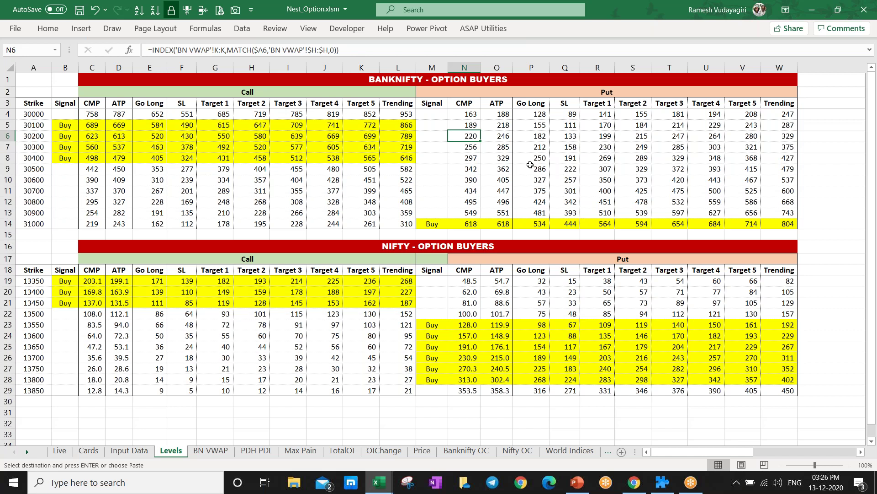
key("Right")
key("Right")
key("Right")
key("Right")
key("Right")
key("Right")
key("Right")
key("Right")
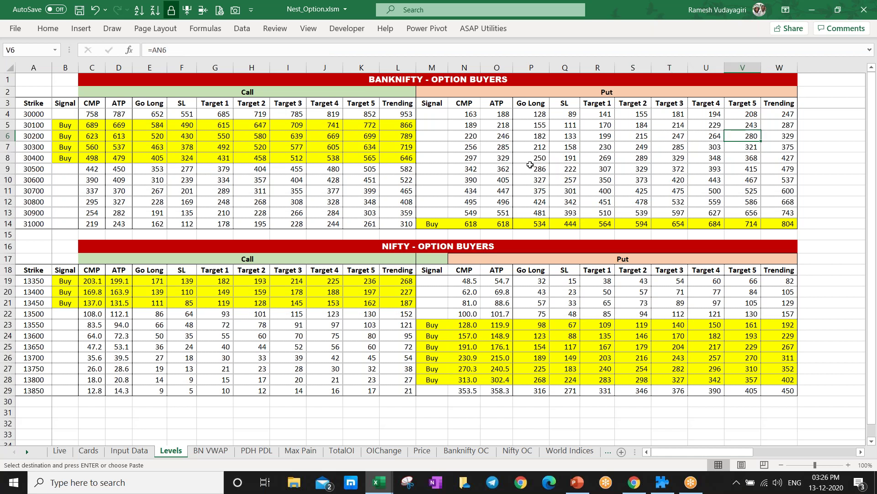
key("Right")
key("Left")
key("Right")
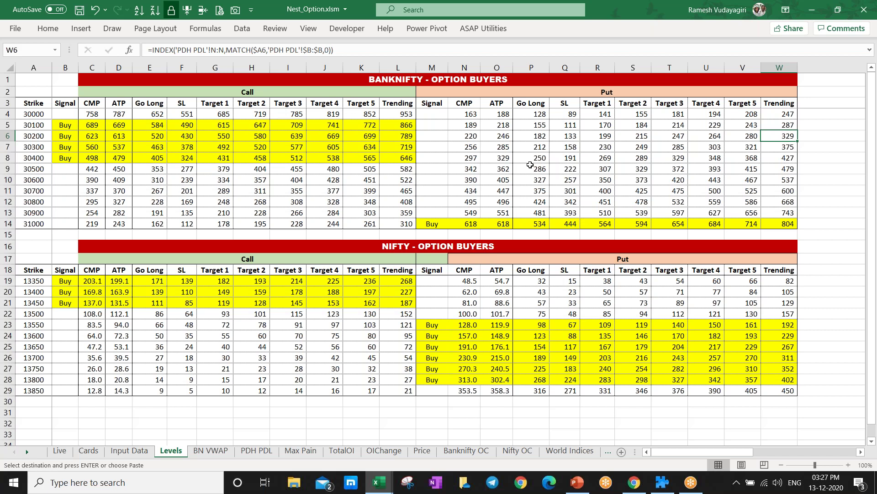
- Inspect the buyers' Bank Nifty 30800 call CMP, Go Long and Target 5 cells
left_click(93, 202)
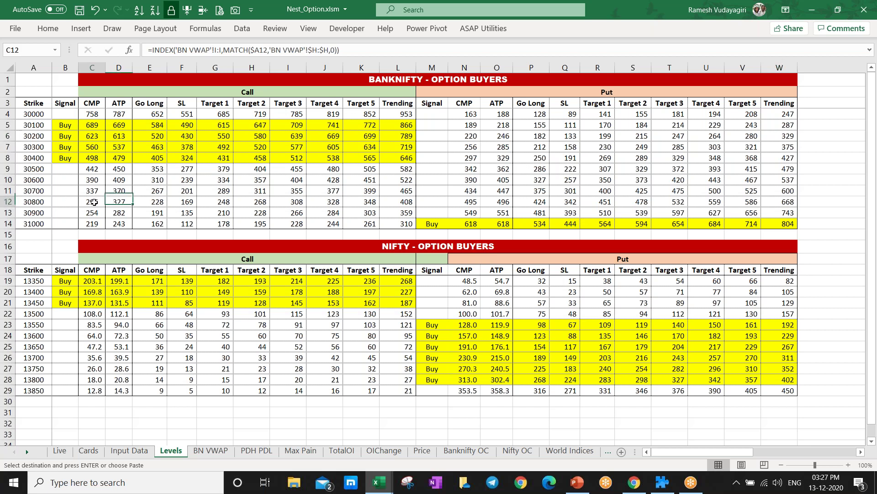
left_click(150, 204)
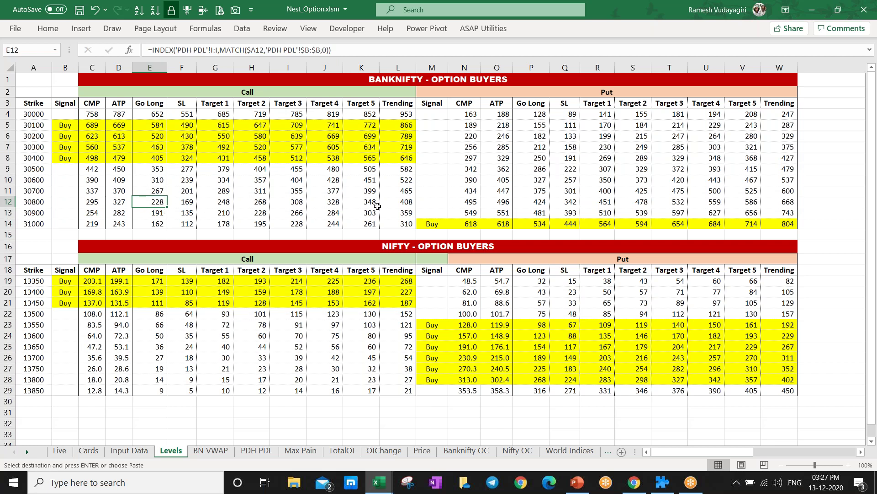
left_click(364, 201)
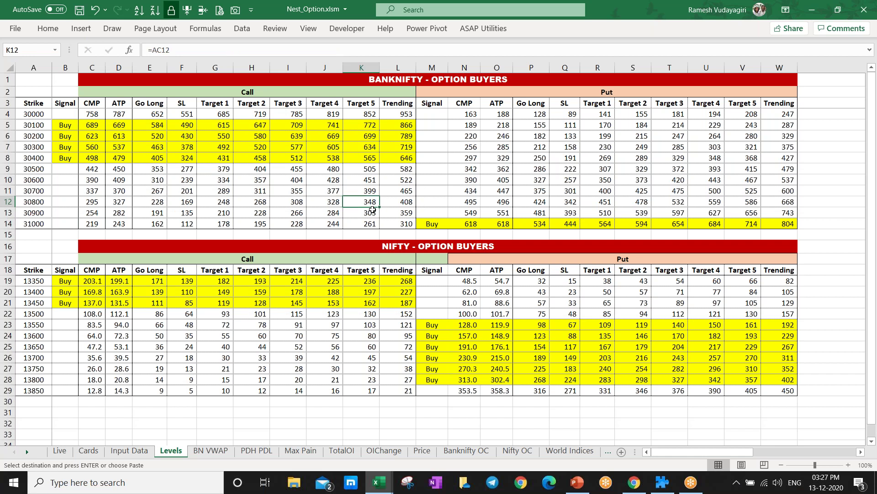